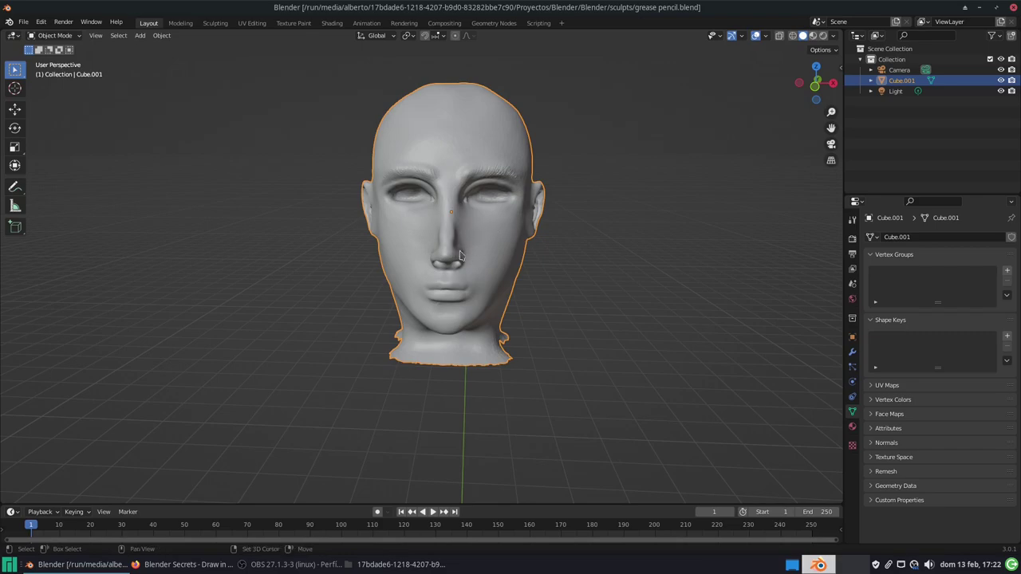
Orbit and zoom around the sculpted head from side and three-quarter angles, ending front-on
middle_drag(465, 255, 449, 281)
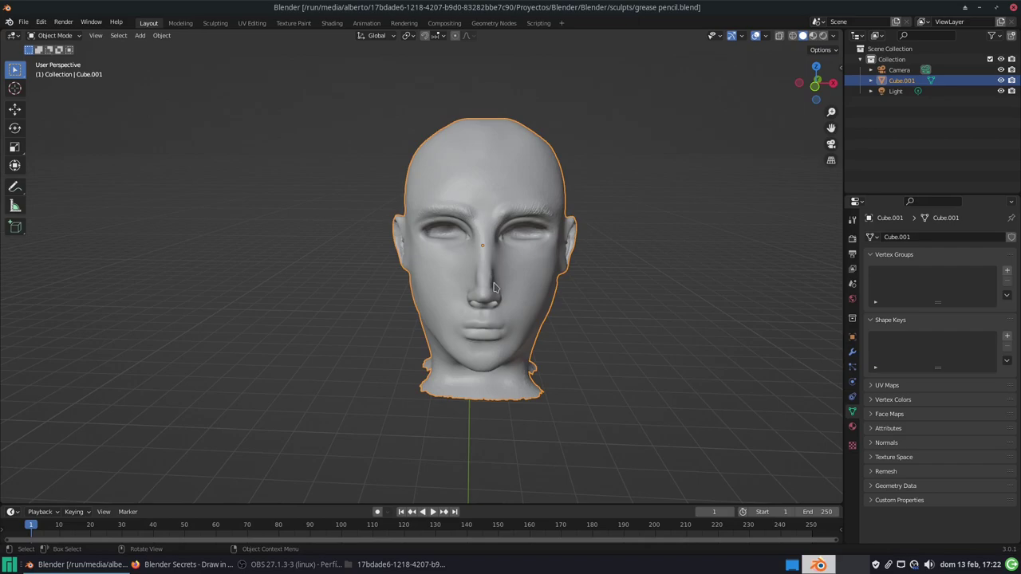
mouse_move(492, 288)
middle_down()
mouse_move(538, 247)
mouse_move(380, 273)
mouse_move(501, 294)
middle_up()
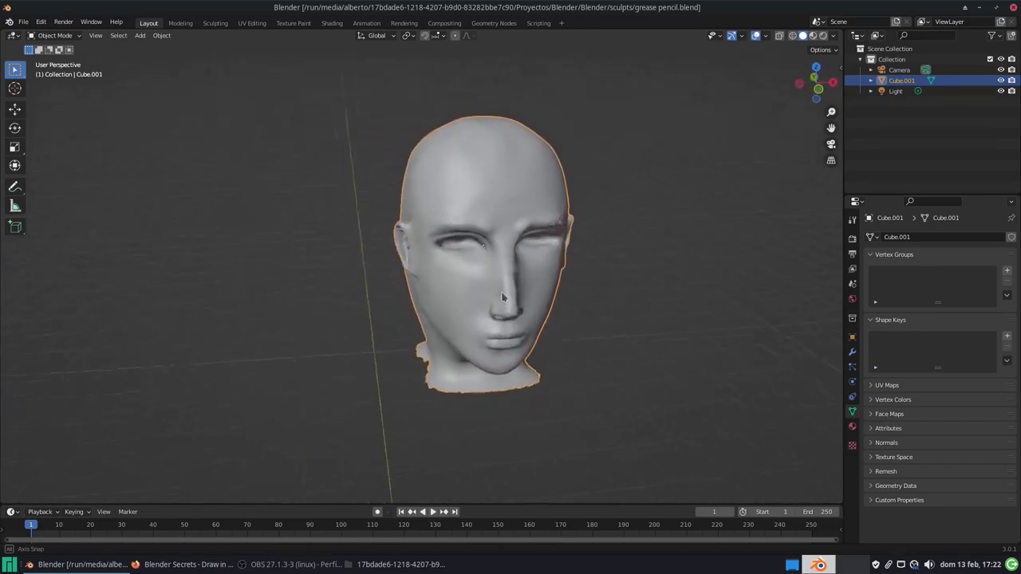
middle_drag(501, 295, 476, 292)
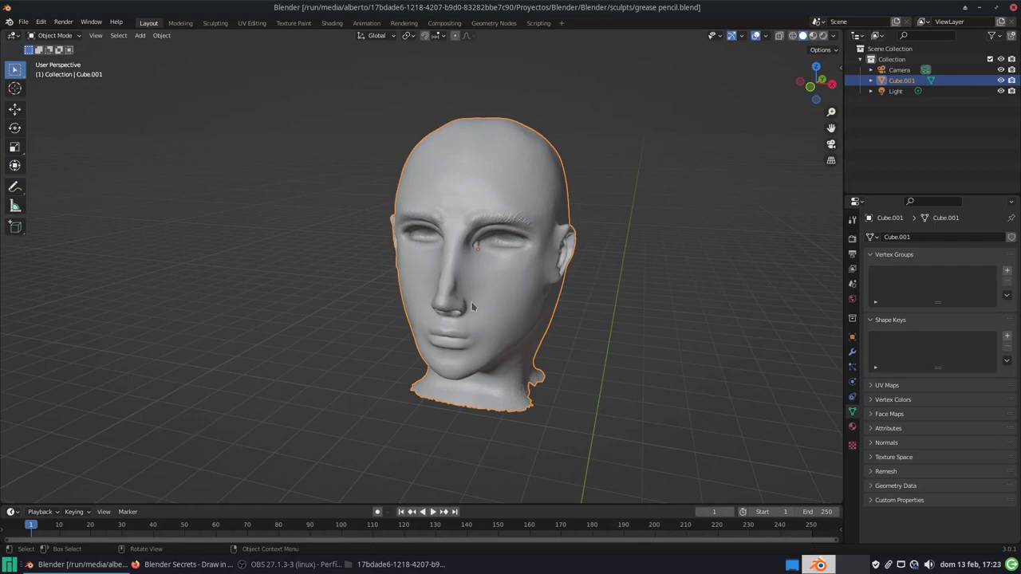
mouse_move(453, 297)
middle_down()
mouse_move(488, 292)
mouse_move(487, 265)
middle_up()
scroll(497, 276, up, 1)
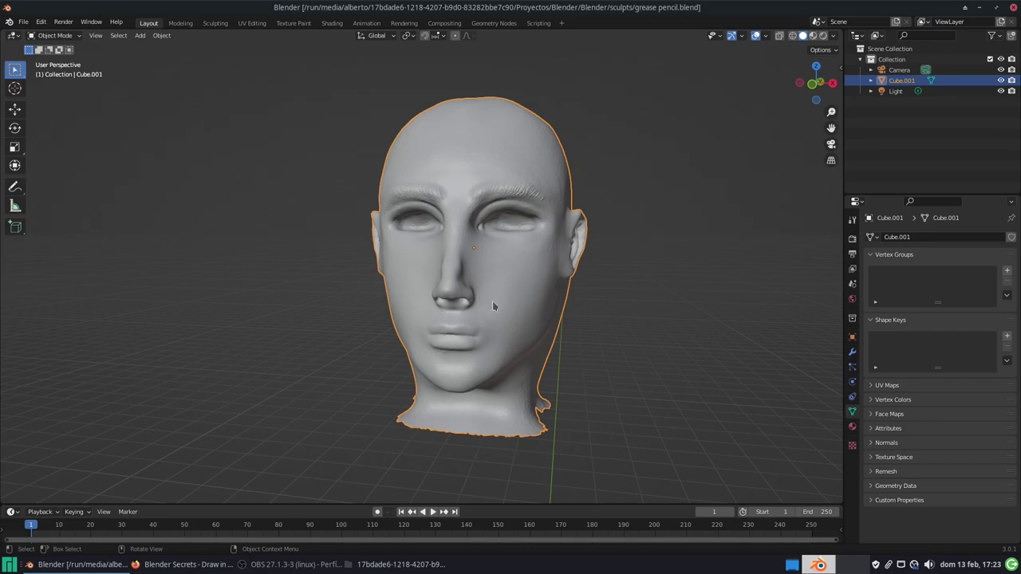
mouse_move(491, 303)
middle_down()
mouse_move(503, 294)
mouse_move(495, 270)
middle_up()
middle_drag(526, 236, 485, 249)
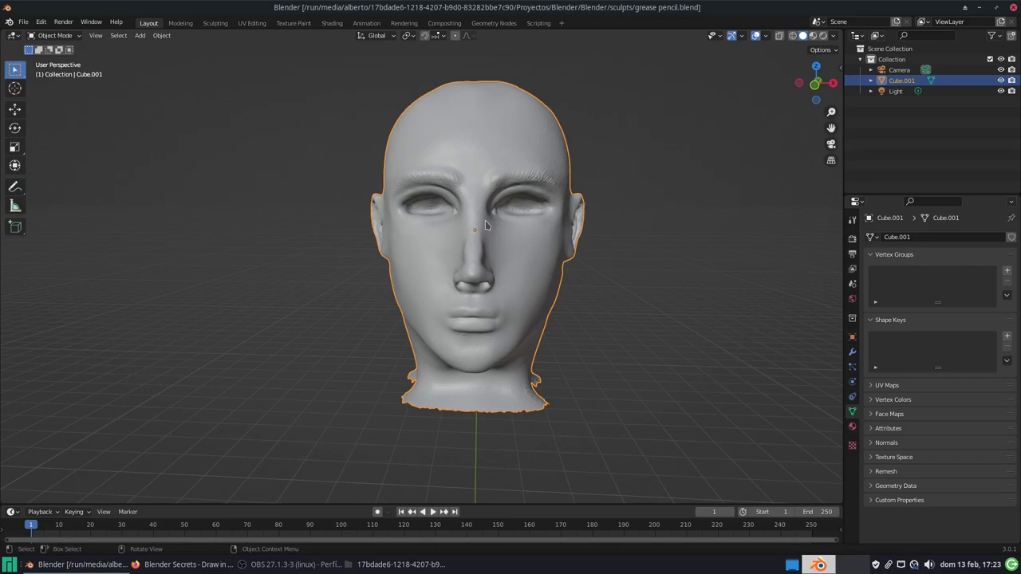
Switch the viewport to Rendered shading and zoom out to see the whole scene
click(822, 36)
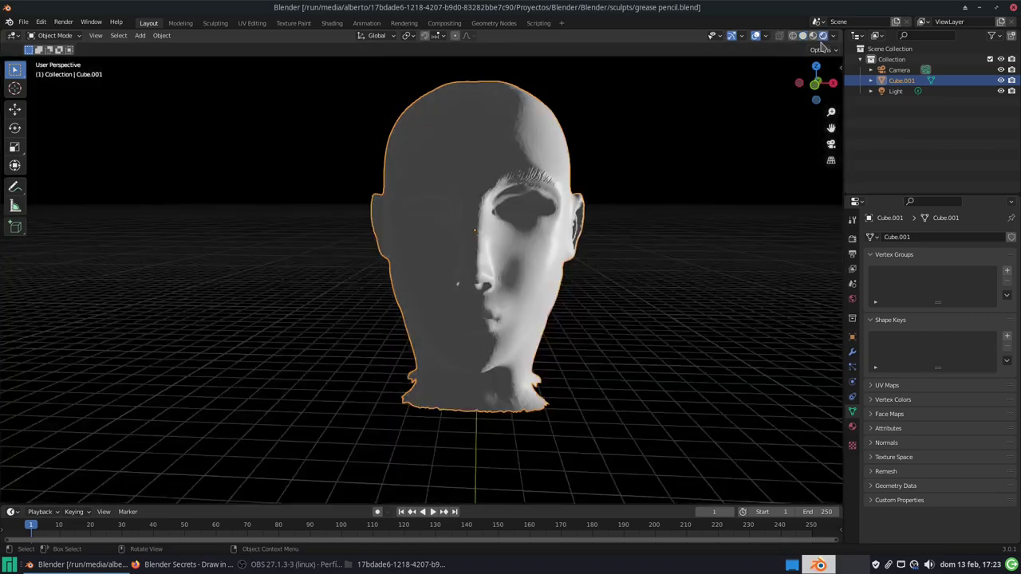
scroll(514, 252, down, 1)
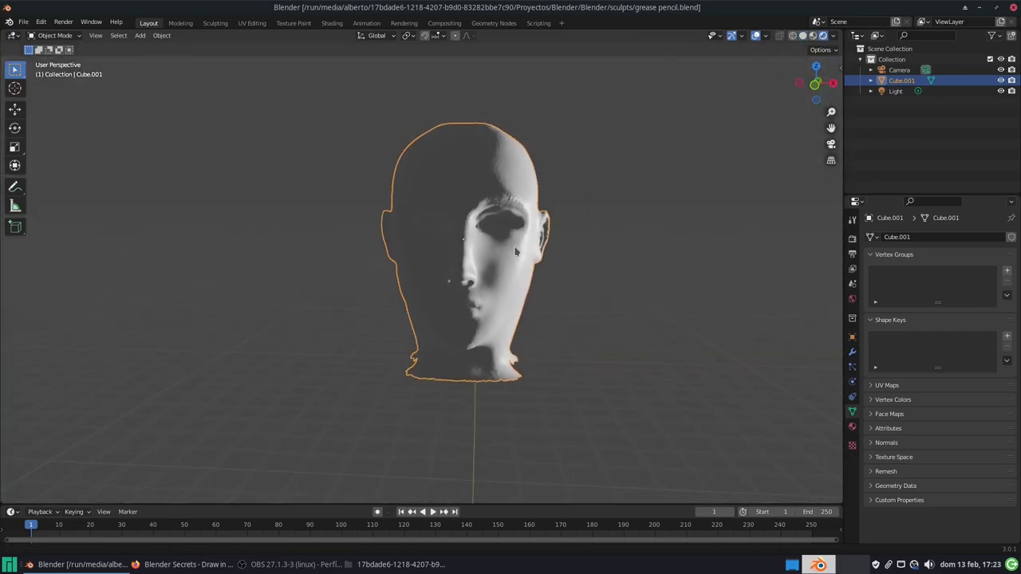
scroll(505, 253, down, 2)
scroll(471, 250, down, 2)
scroll(445, 249, down, 1)
scroll(439, 255, down, 2)
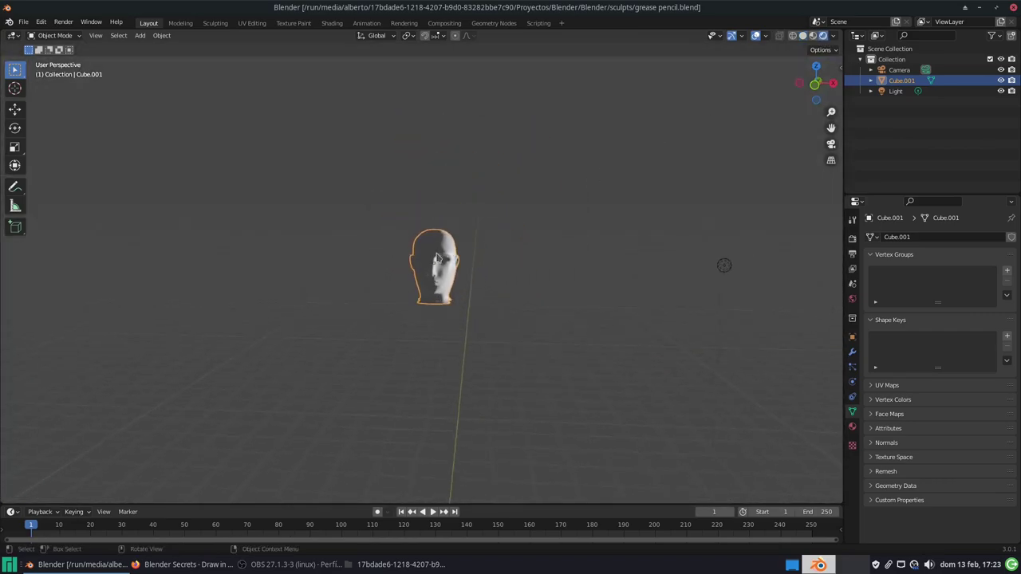
Move the point light along the ground plane to the left of the head
click(723, 266)
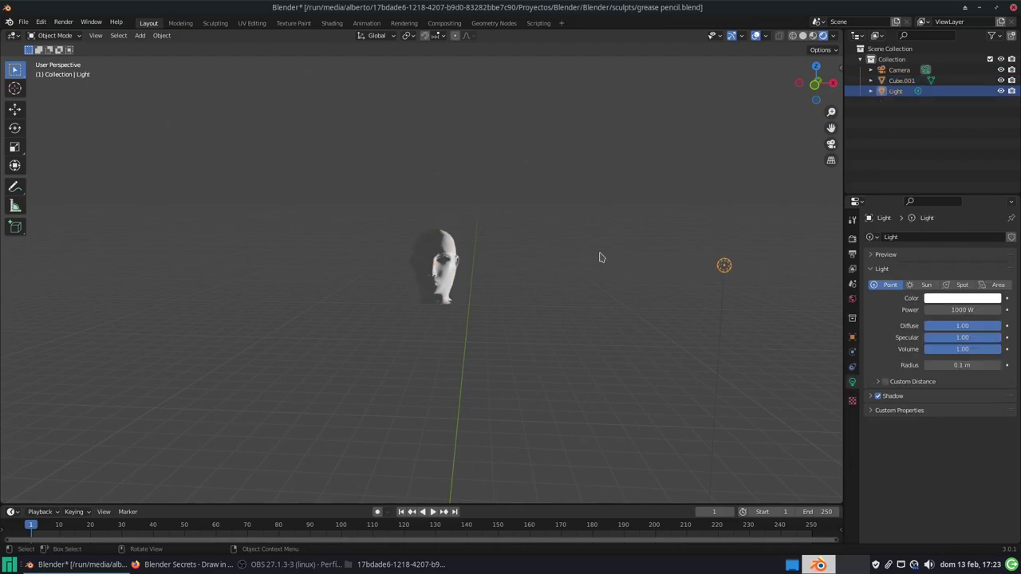
mouse_move(601, 257)
middle_down()
mouse_move(597, 323)
mouse_move(597, 303)
mouse_move(611, 319)
mouse_move(607, 309)
middle_up()
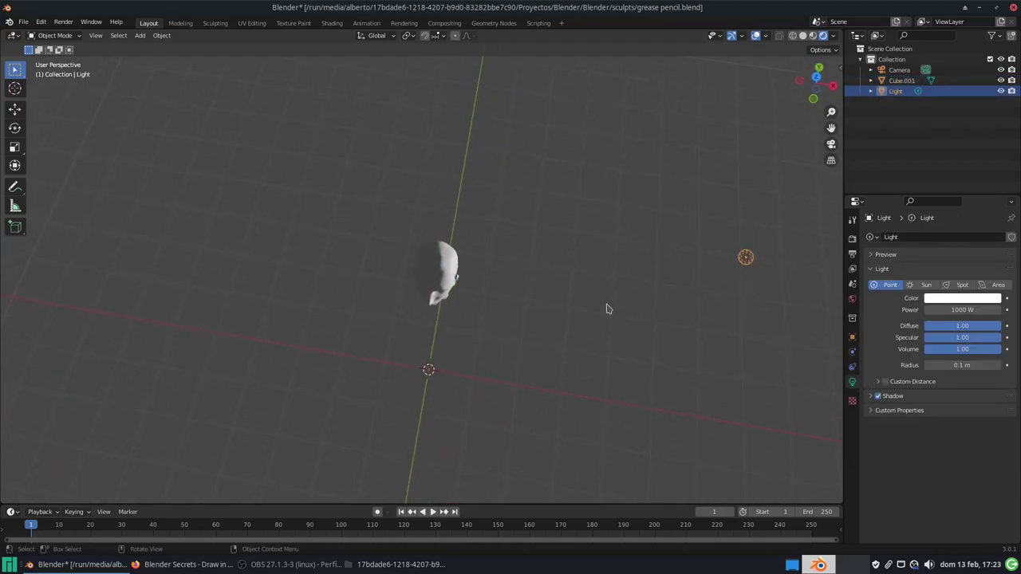
key(g)
key(shift+z)
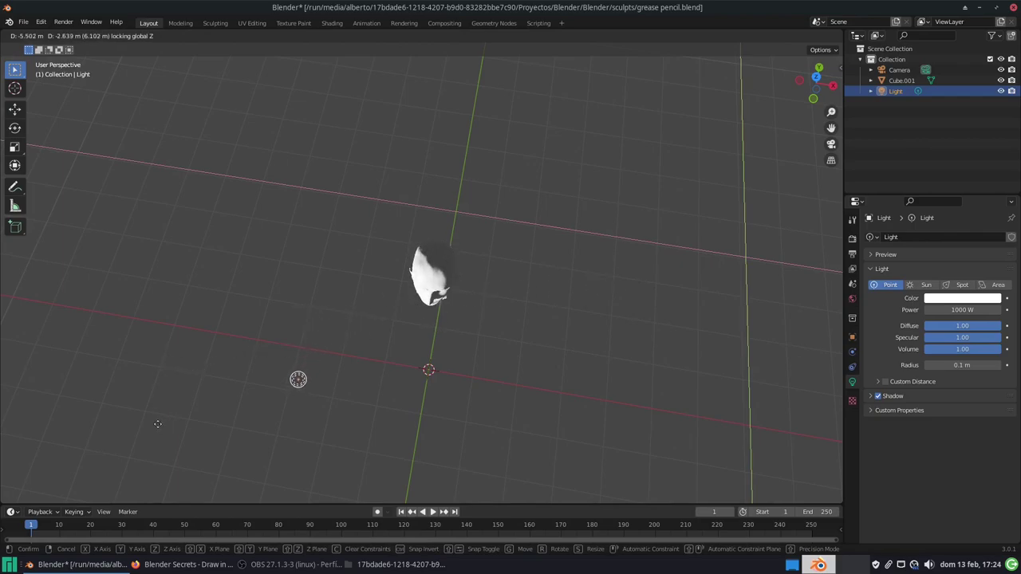
click(162, 414)
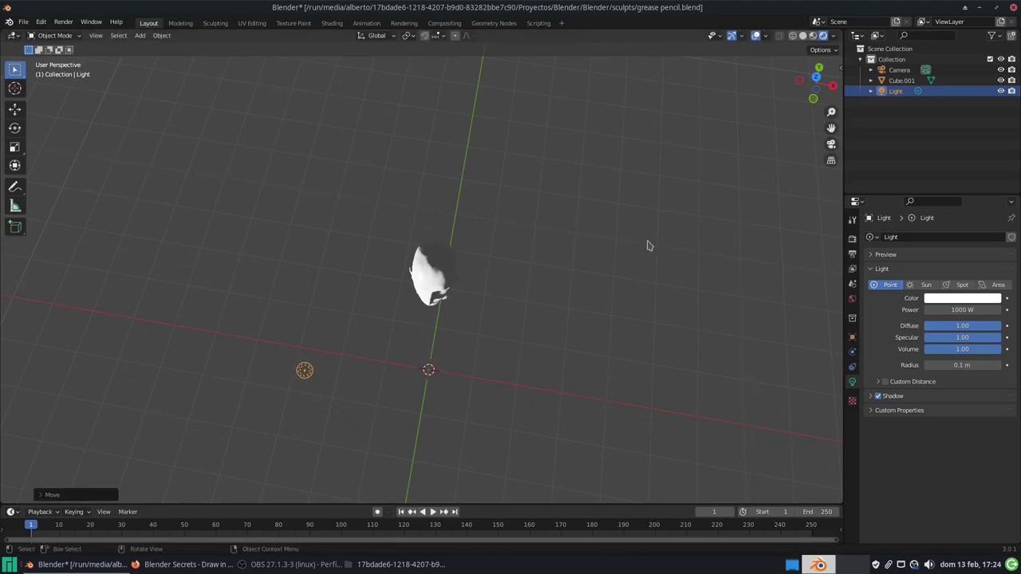
Lower the point light's power to 250 W and return the view to the head
click(929, 309)
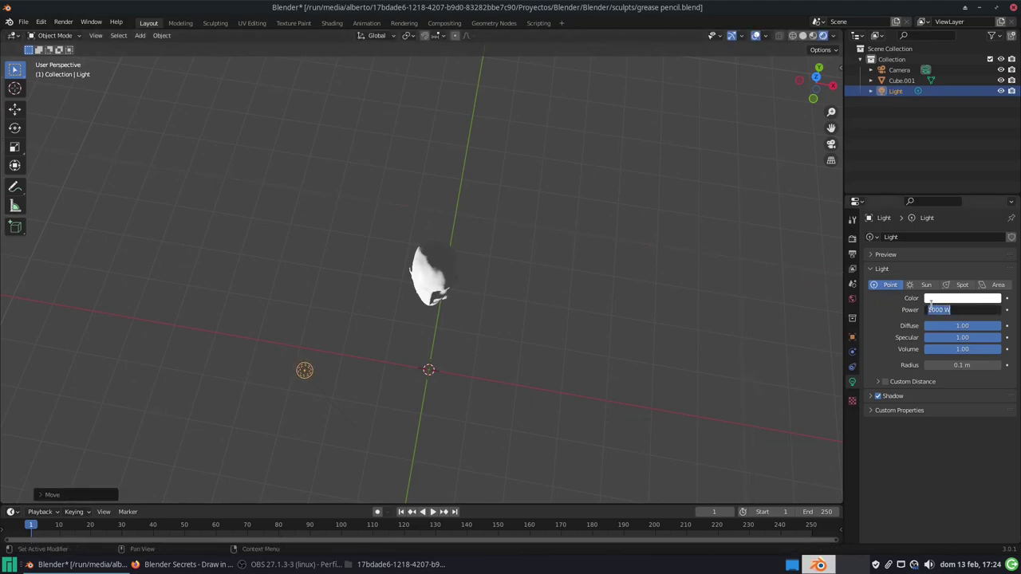
text(250)
key(Return)
mouse_move(495, 263)
middle_down()
mouse_move(459, 231)
mouse_move(476, 251)
mouse_move(471, 262)
mouse_move(433, 227)
middle_up()
scroll(458, 232, up, 3)
scroll(459, 231, up, 2)
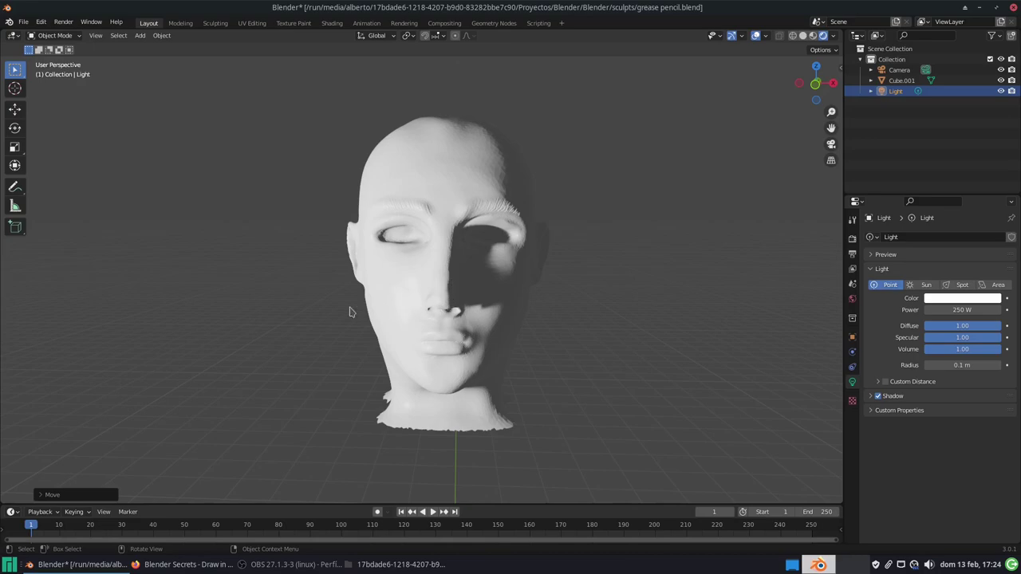
Add a Grease Pencil > Blank object with Shift+A and switch it to Draw Mode
key(shift+a)
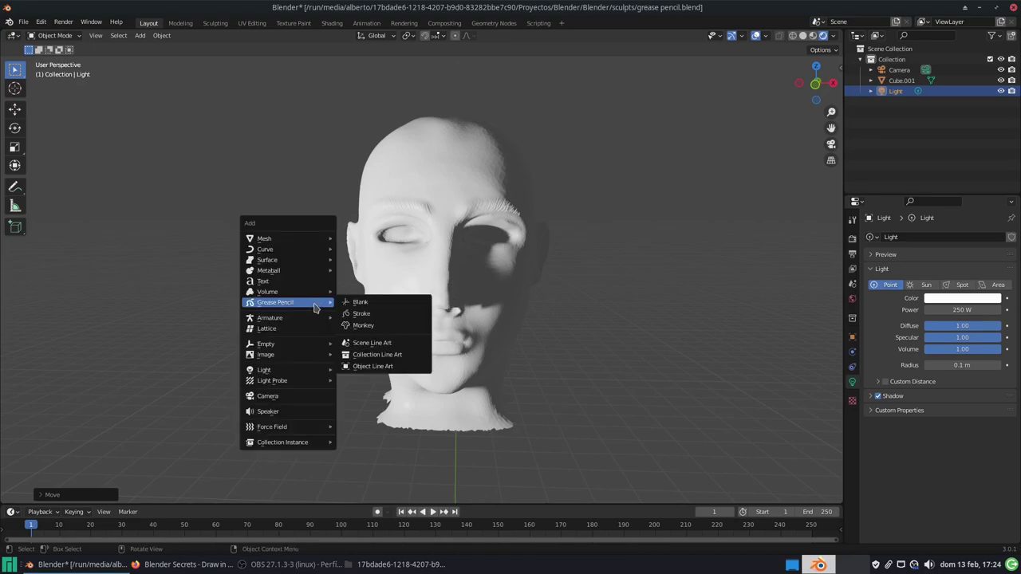
click(364, 303)
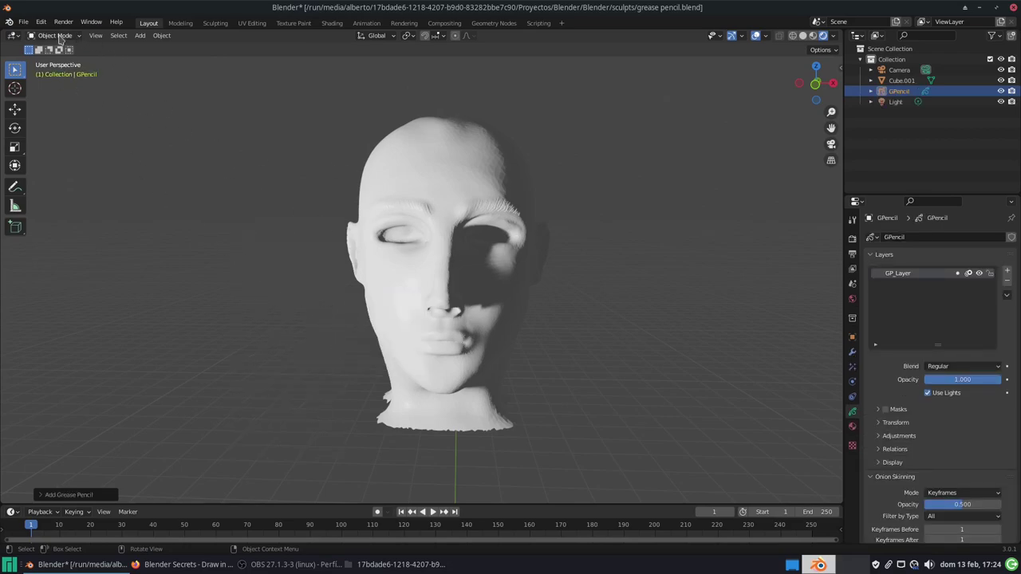
click(61, 36)
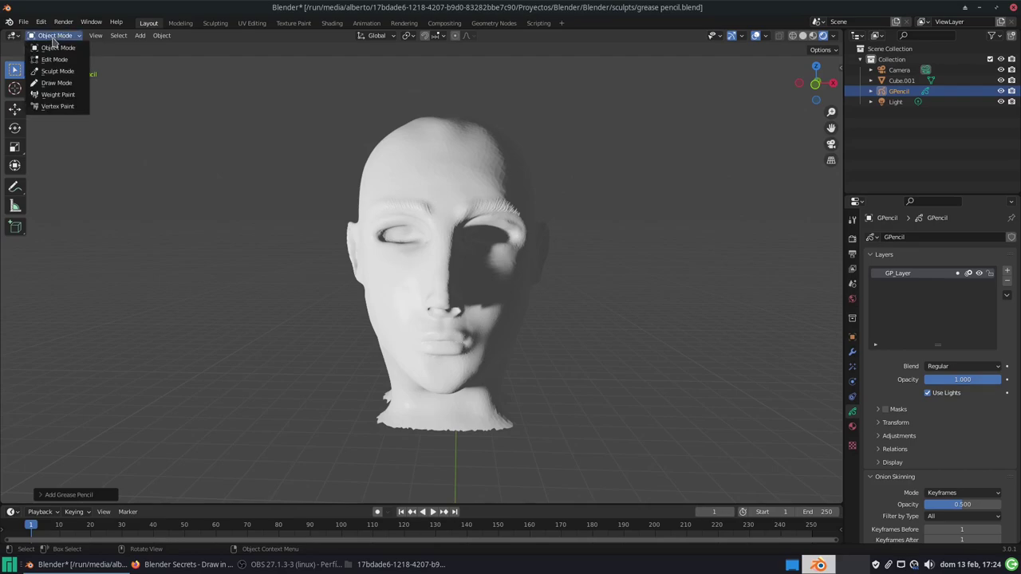
click(62, 84)
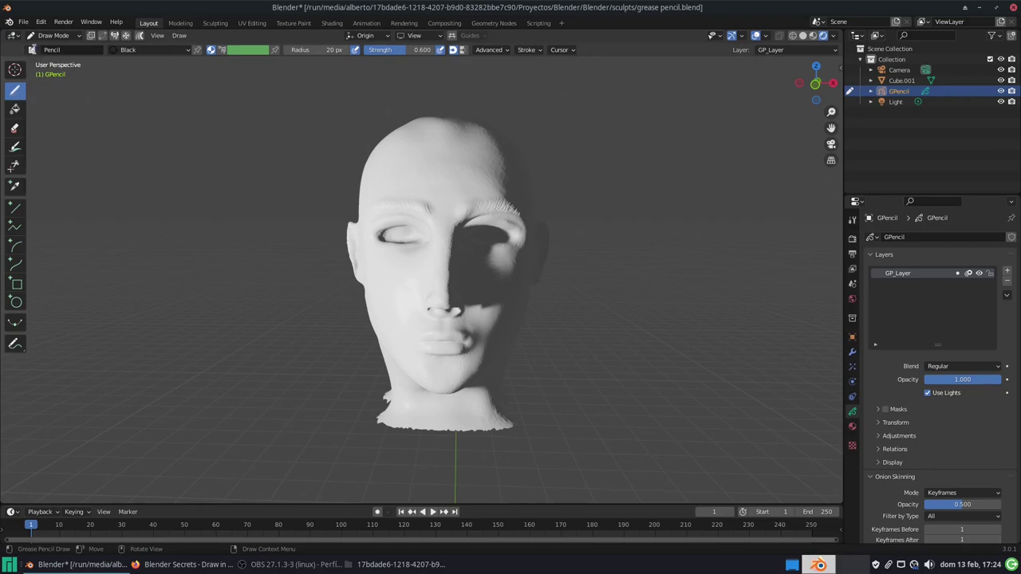
click(32, 49)
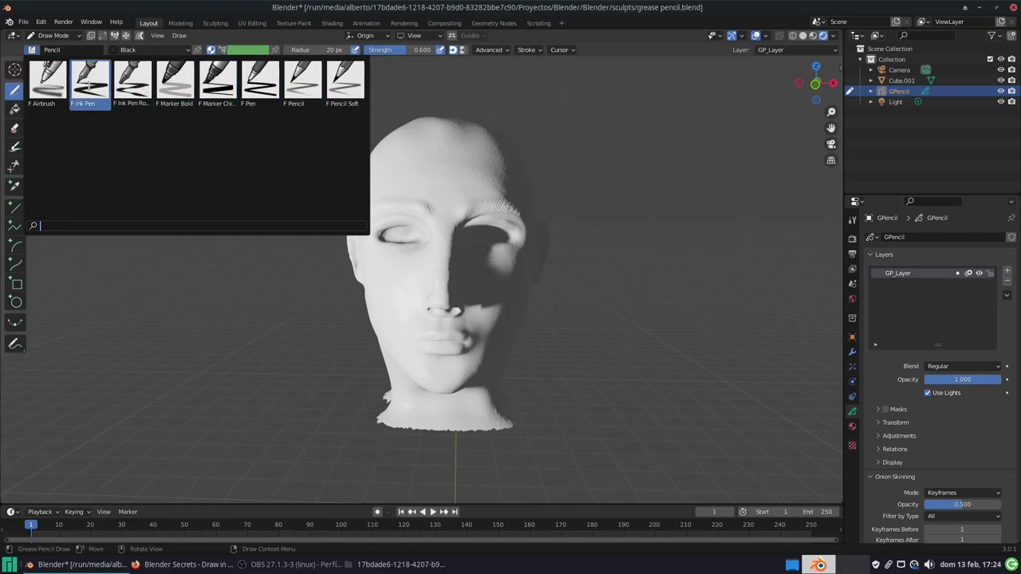
click(92, 85)
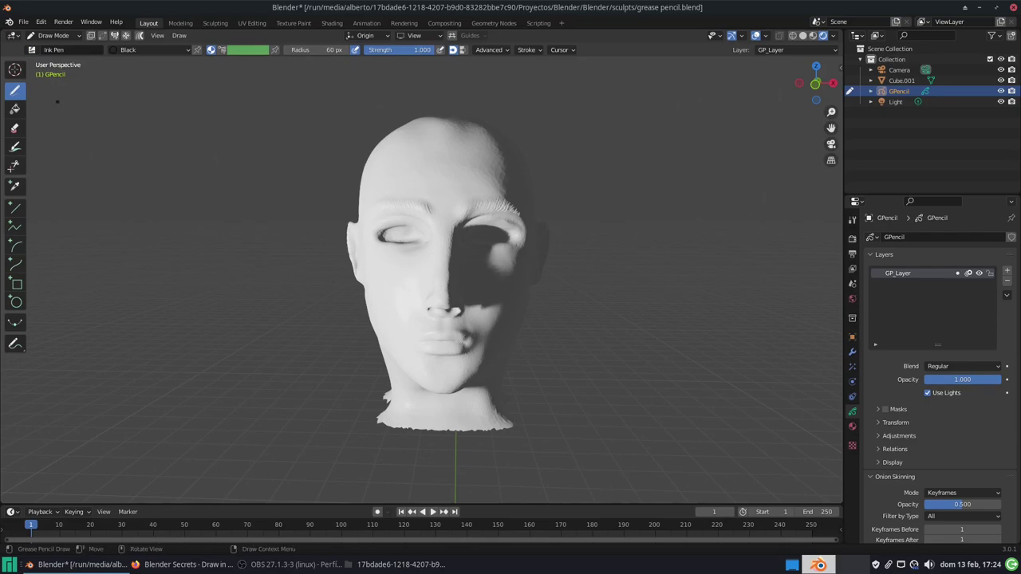
click(32, 51)
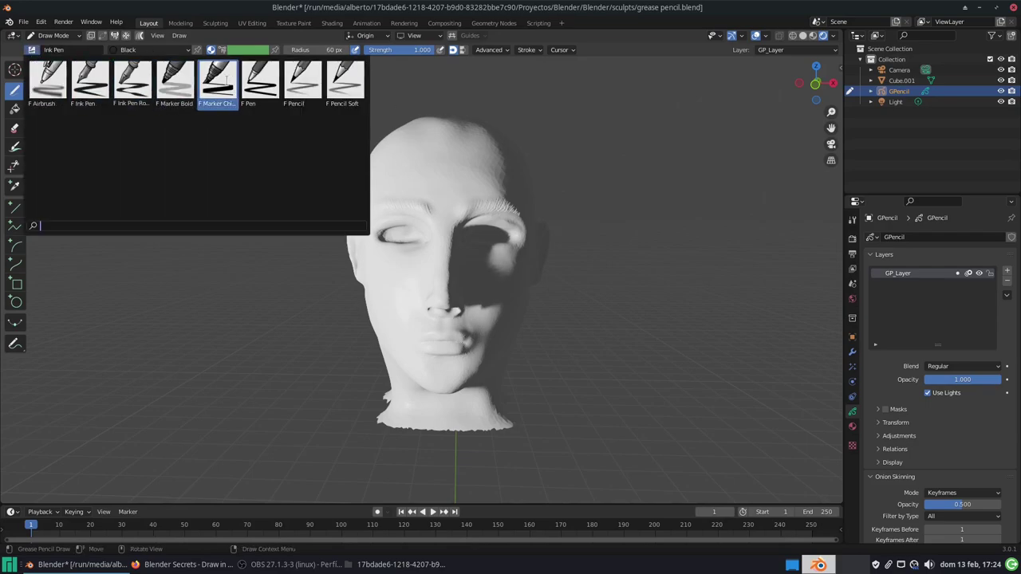
click(302, 81)
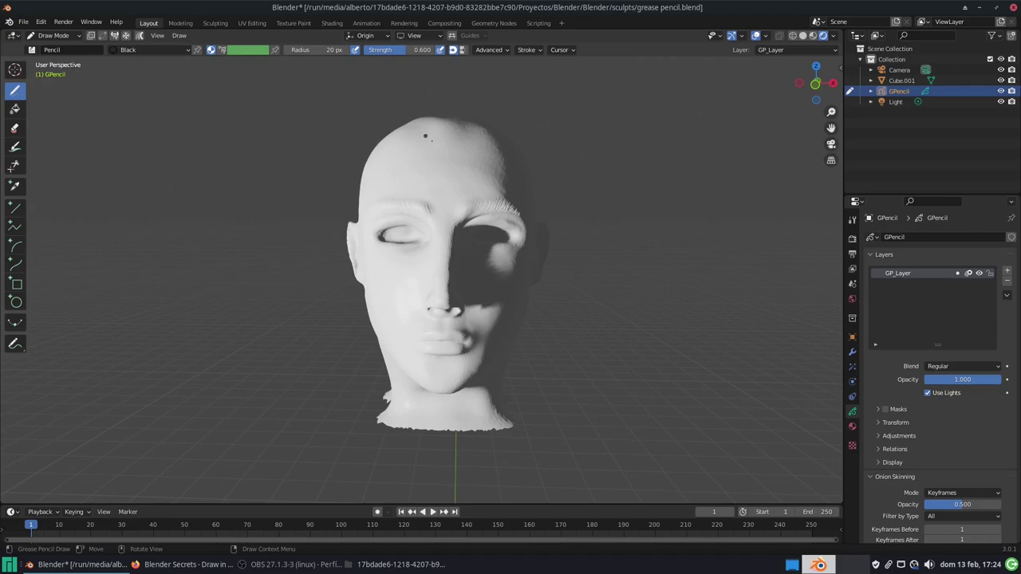
mouse_move(425, 136)
middle_down()
mouse_move(436, 159)
mouse_move(447, 141)
mouse_move(414, 129)
mouse_move(410, 156)
mouse_move(423, 160)
middle_up()
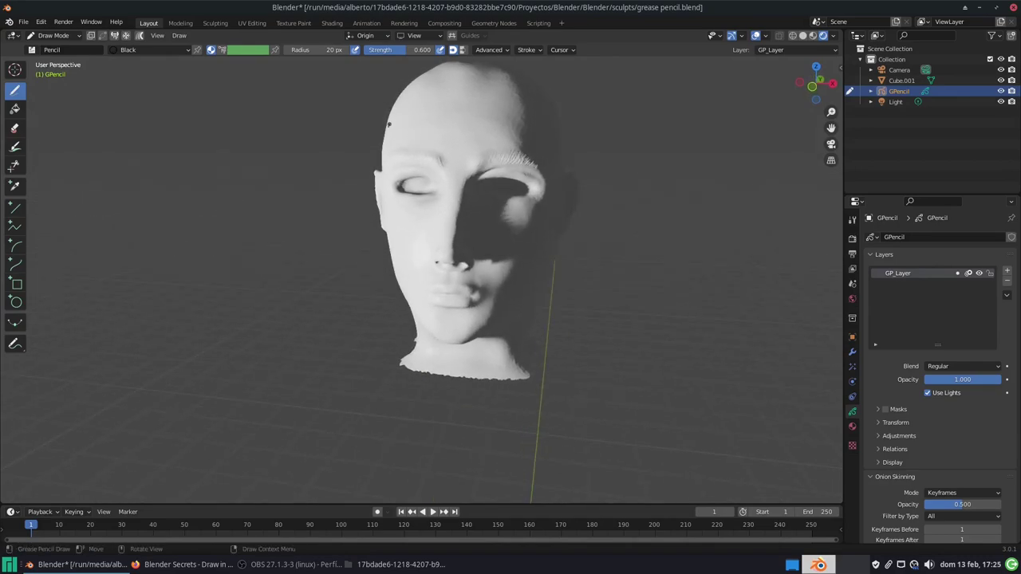
click(187, 50)
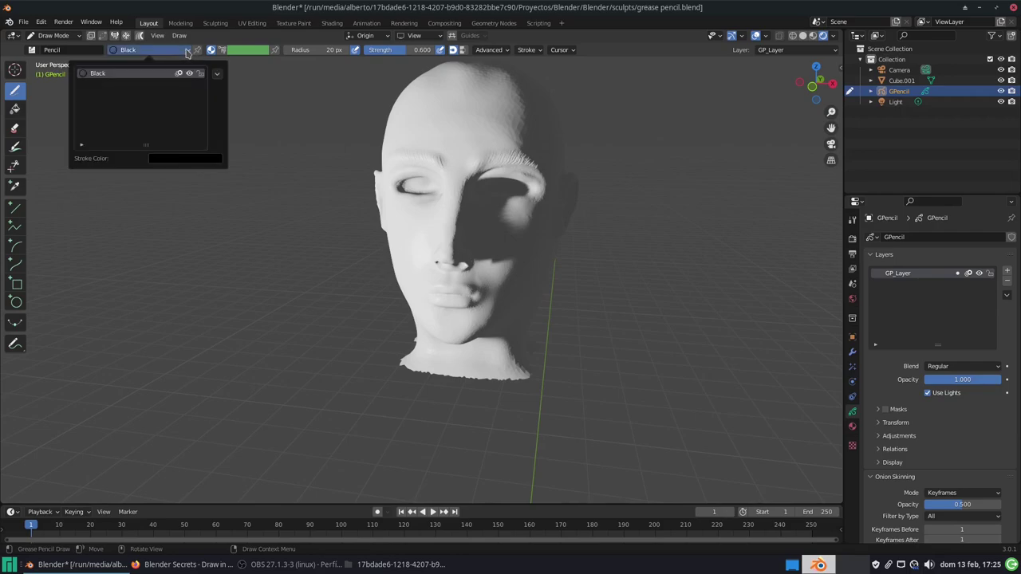
click(385, 37)
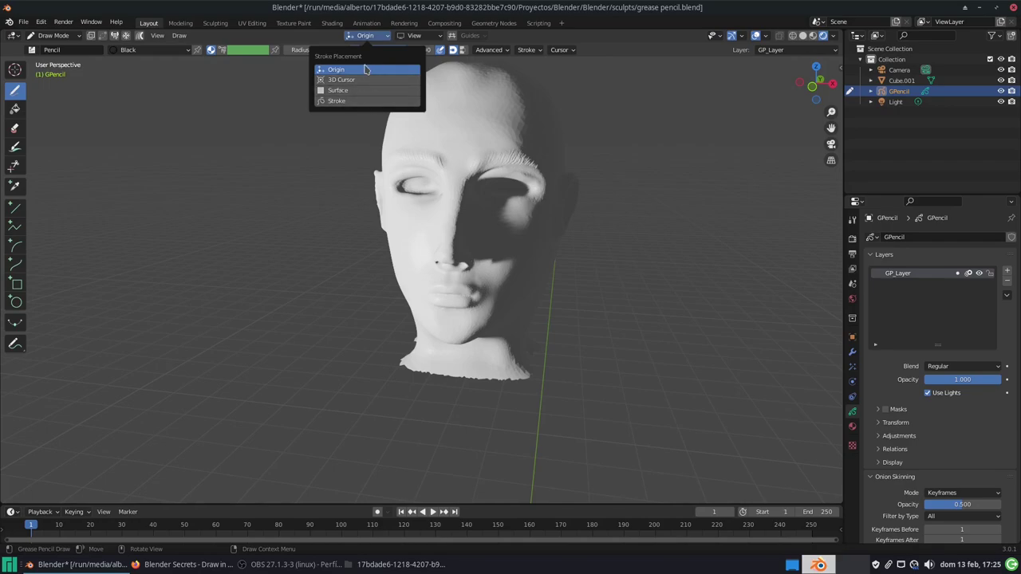
click(349, 102)
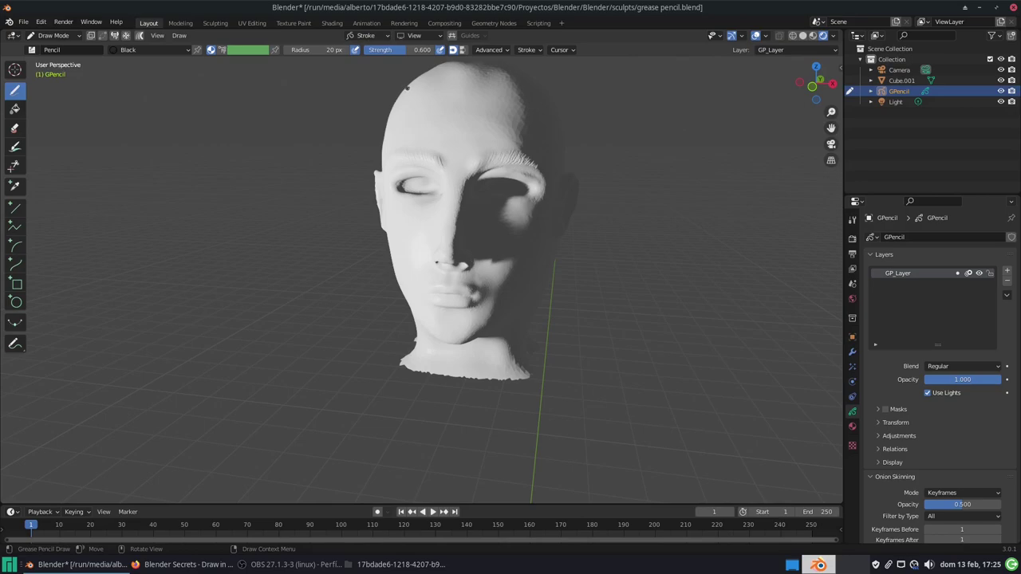
mouse_move(408, 124)
middle_down()
mouse_move(447, 125)
mouse_move(325, 111)
middle_up()
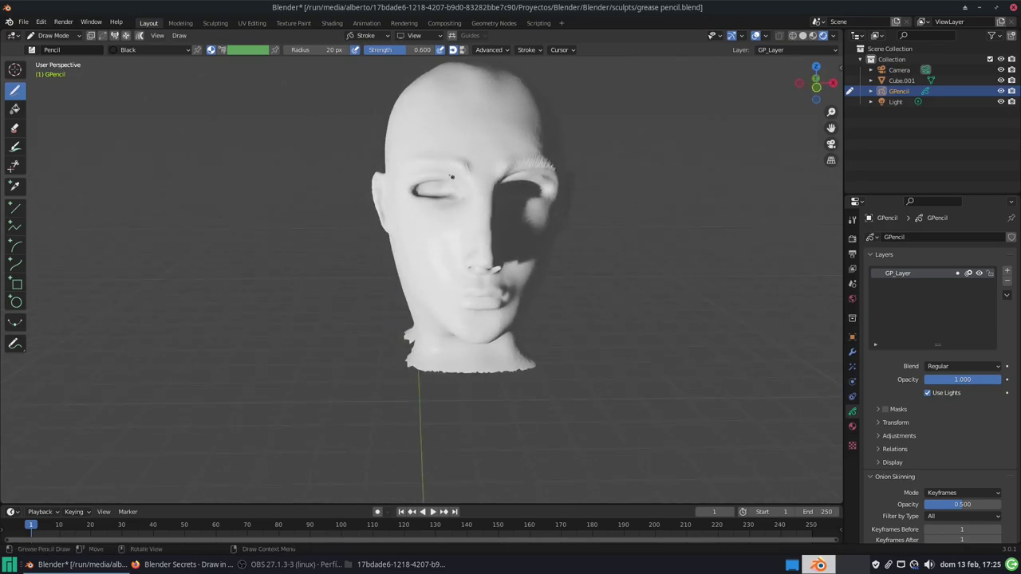
mouse_move(436, 176)
middle_down()
mouse_move(413, 175)
mouse_move(424, 160)
mouse_move(405, 148)
middle_up()
click(437, 38)
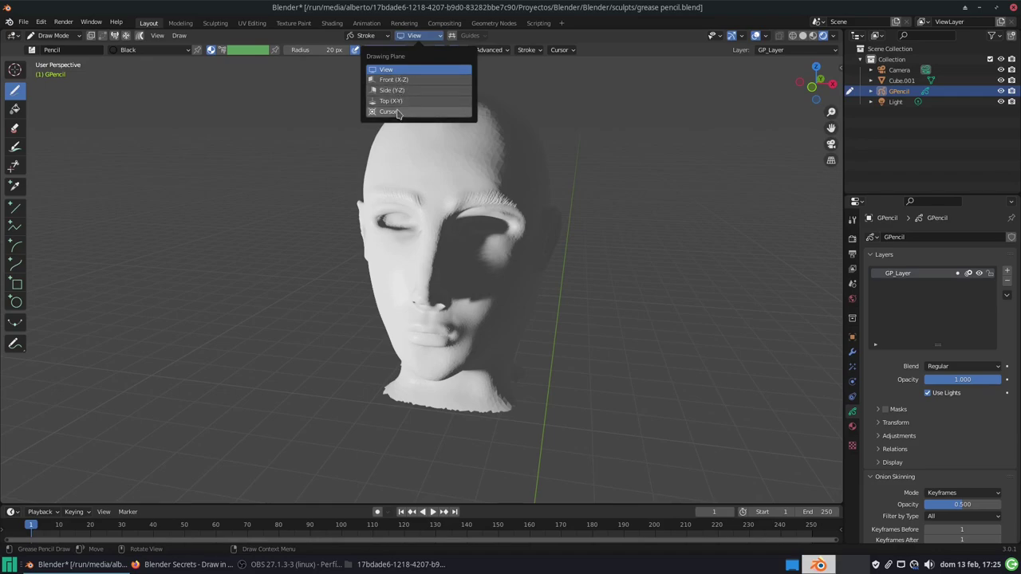
middle_drag(423, 183, 401, 180)
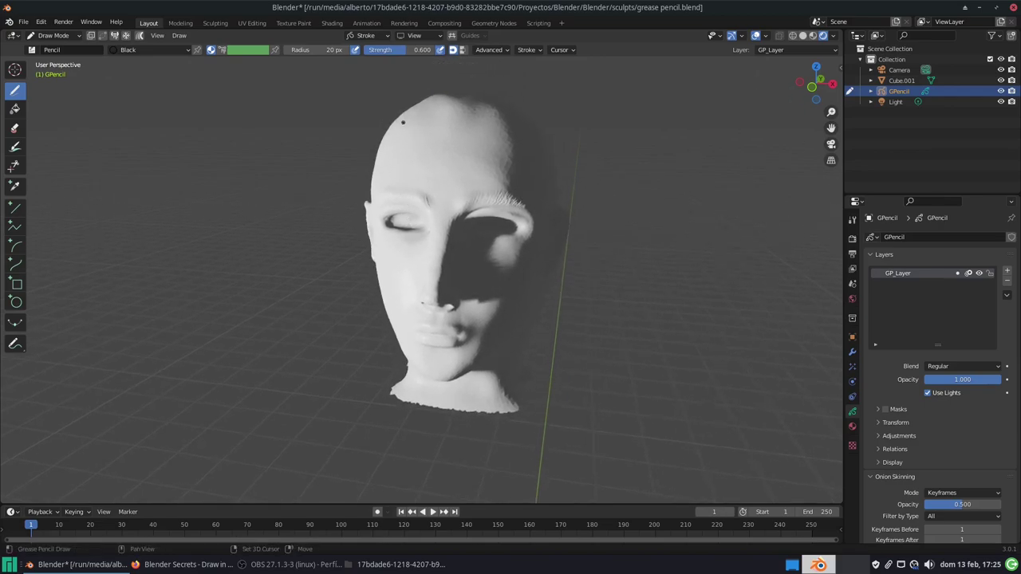
middle_drag(413, 122, 401, 163)
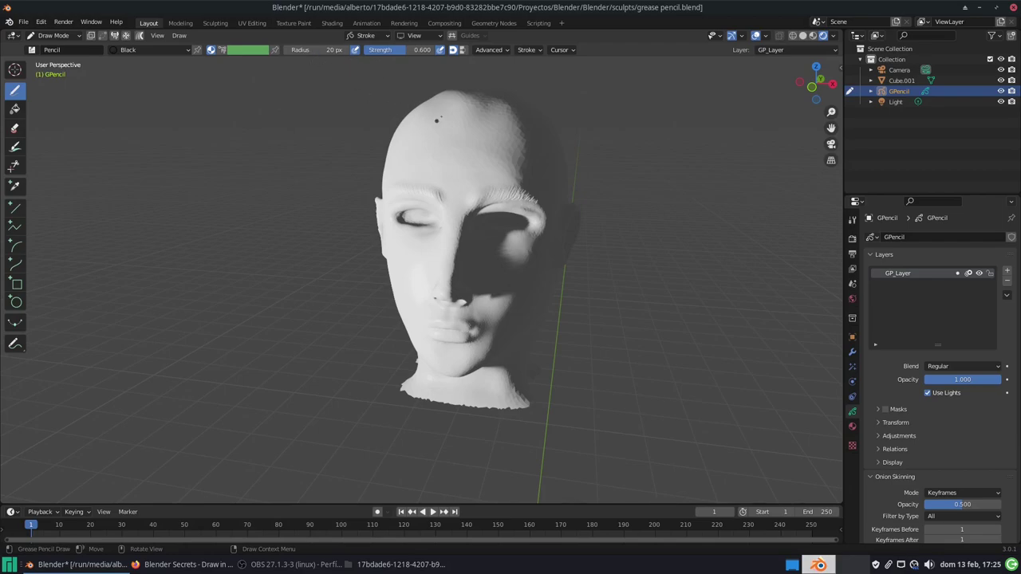
mouse_move(433, 153)
middle_down()
mouse_move(465, 168)
mouse_move(443, 197)
mouse_move(420, 203)
mouse_move(418, 191)
mouse_move(444, 183)
mouse_move(426, 177)
middle_up()
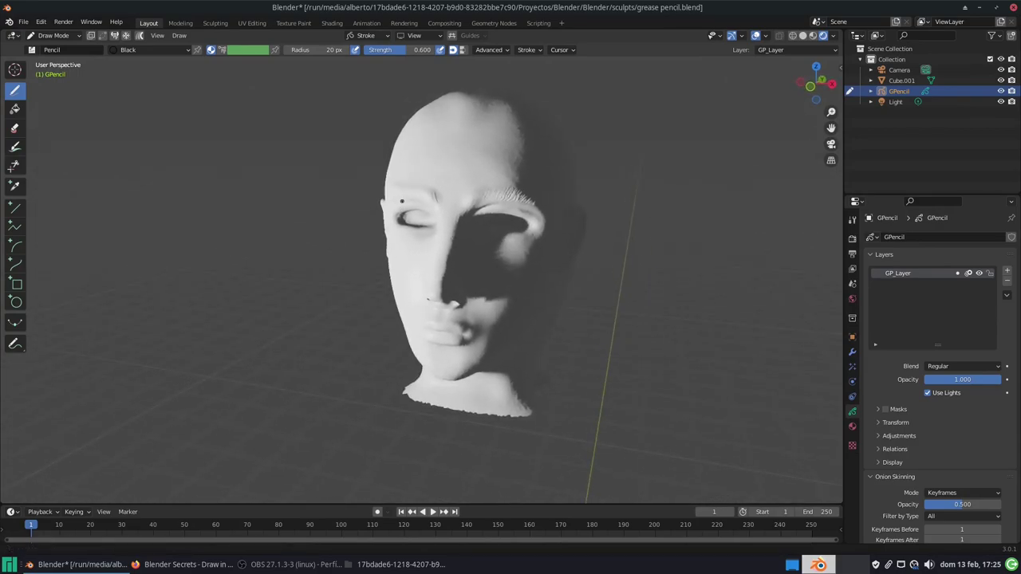
scroll(399, 239, down, 3)
mouse_move(71, 314)
middle_down()
mouse_move(110, 309)
mouse_move(110, 295)
middle_up()
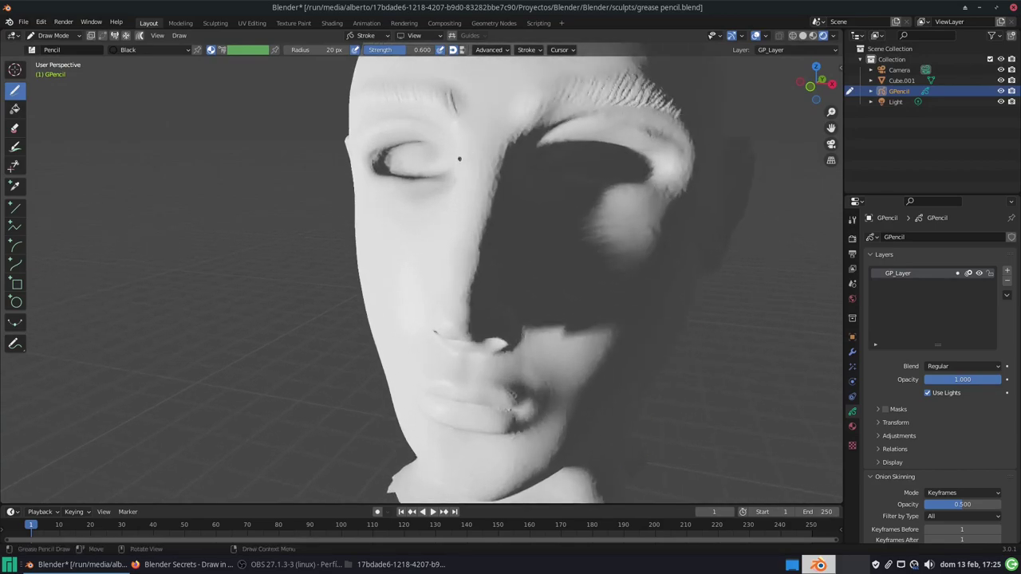
middle_drag(435, 215, 456, 204)
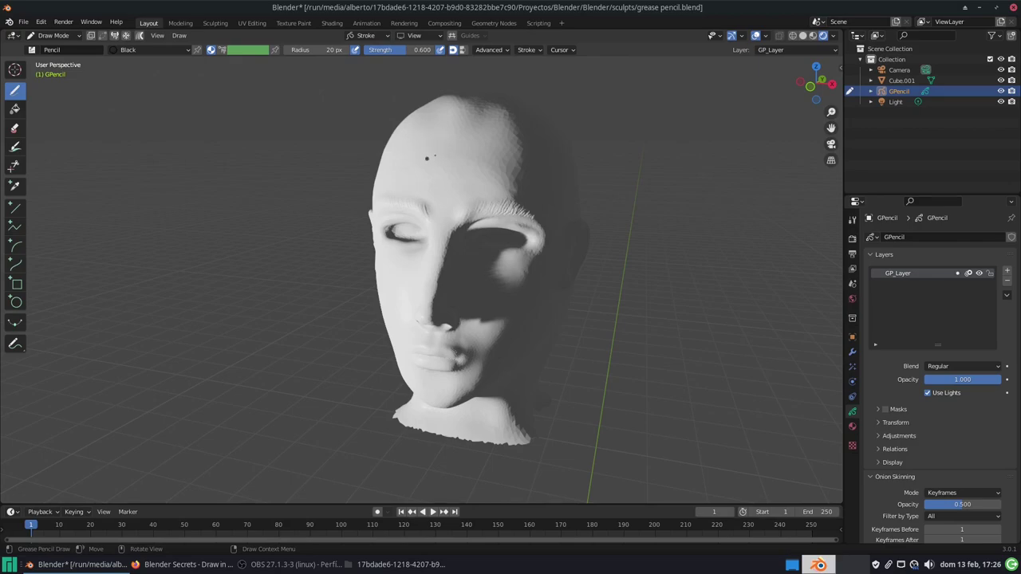
Set the pencil brush radius to 14 px
key(f)
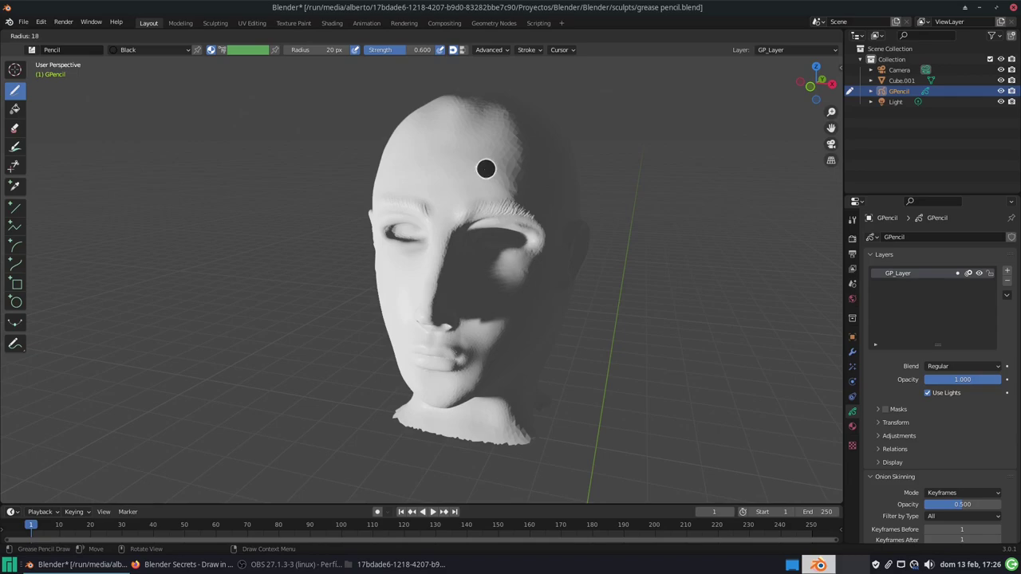
click(480, 174)
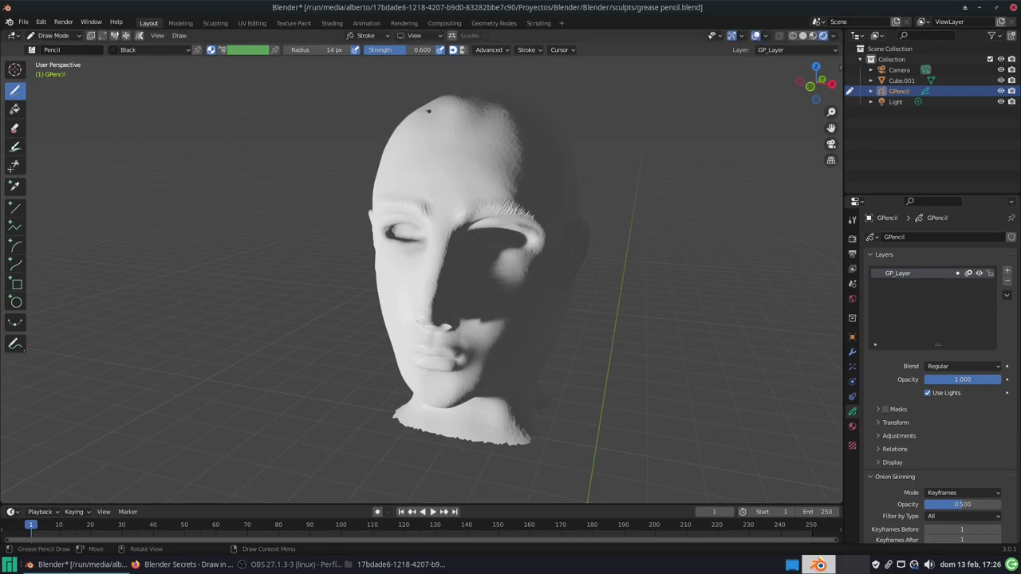
middle_drag(430, 130, 462, 118)
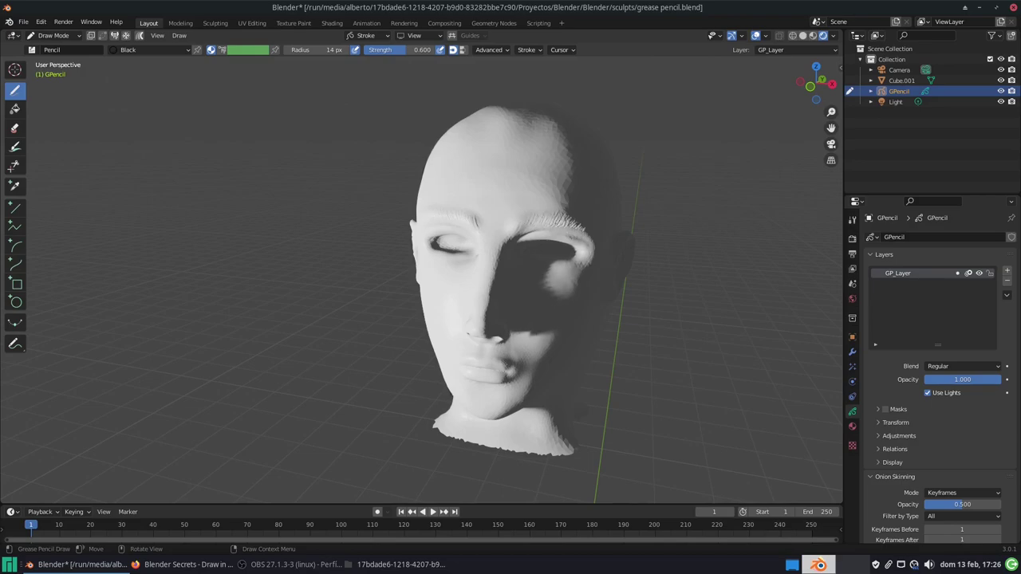
Draw a chin dot, a stroke down the head's right side, and both eye pupils
click(478, 354)
key(ctrl+z)
click(477, 371)
drag(586, 373, 615, 243)
click(448, 240)
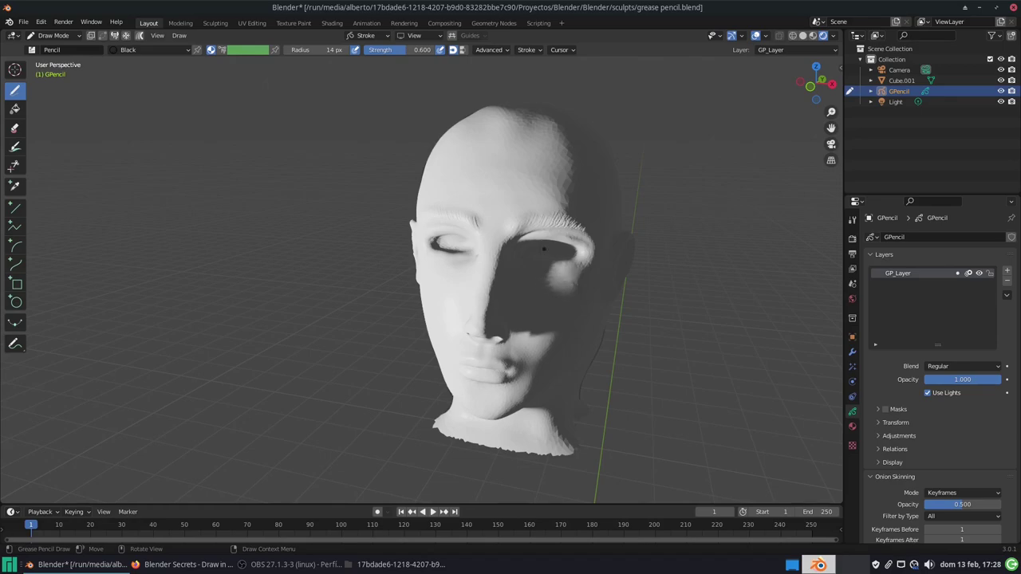
click(550, 233)
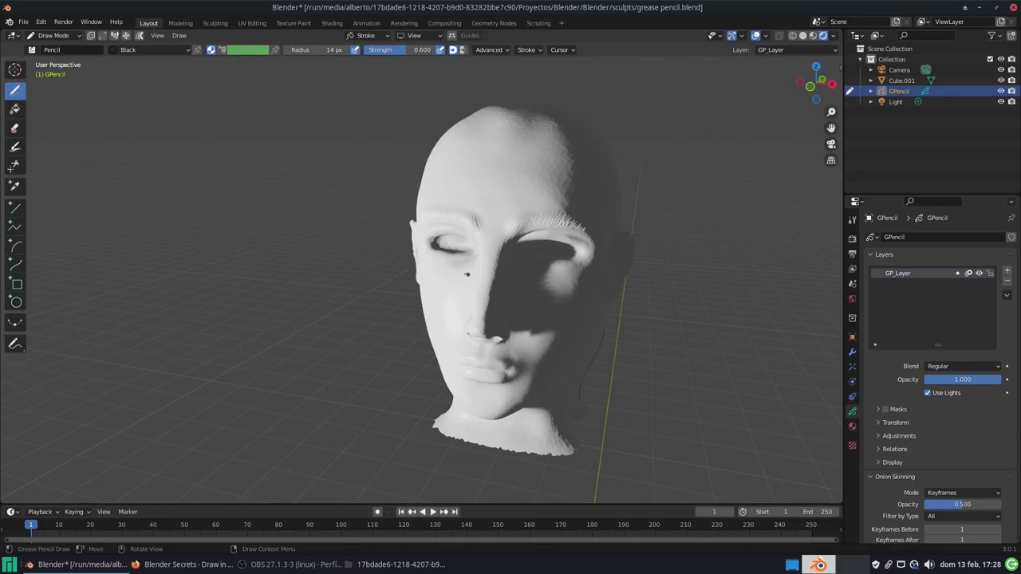
mouse_move(442, 279)
middle_down()
mouse_move(479, 282)
mouse_move(467, 244)
mouse_move(510, 201)
mouse_move(505, 292)
mouse_move(479, 258)
mouse_move(502, 284)
mouse_move(419, 309)
mouse_move(453, 349)
mouse_move(463, 296)
middle_up()
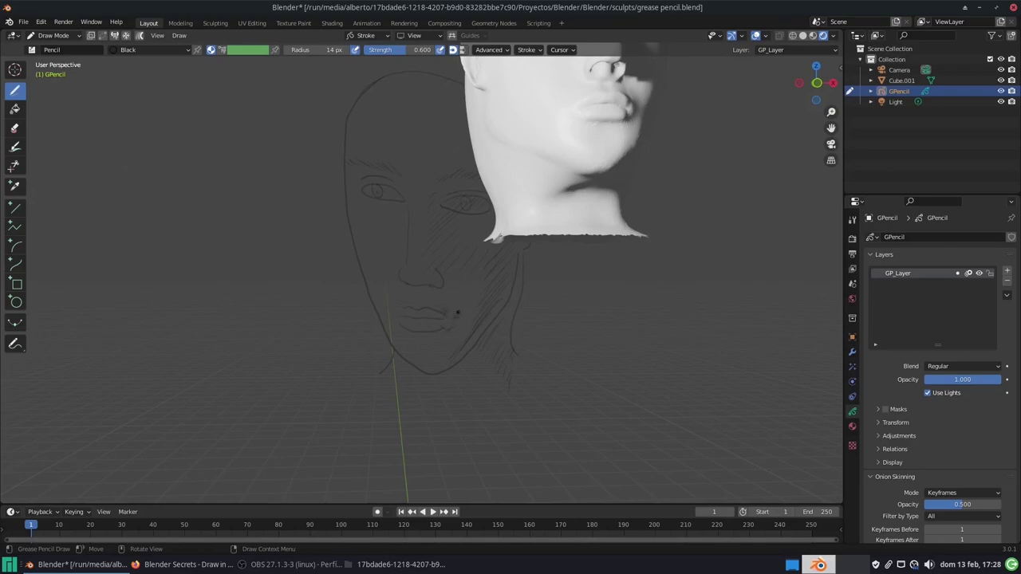
middle_drag(564, 232, 467, 319)
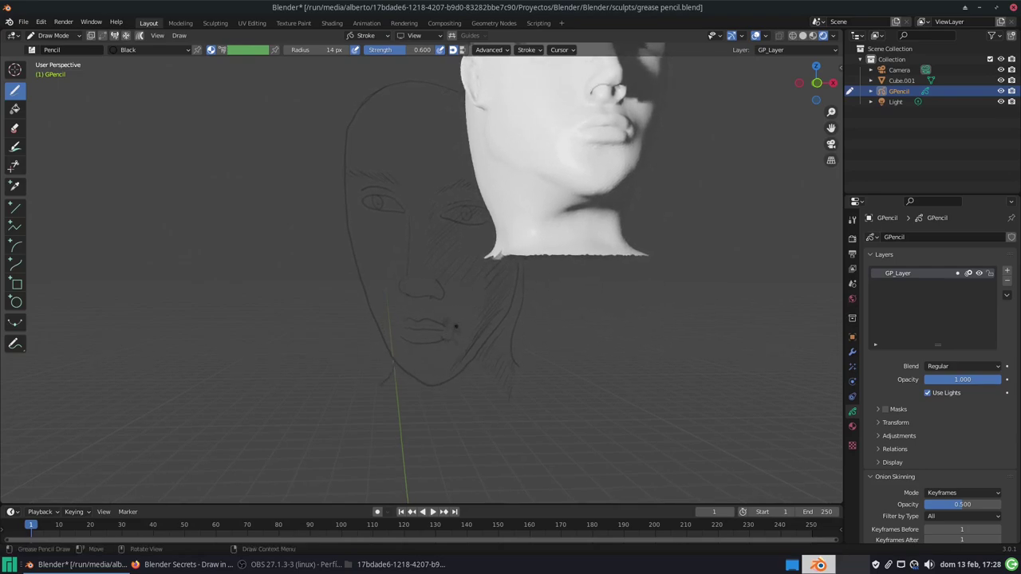
middle_drag(608, 324, 497, 338)
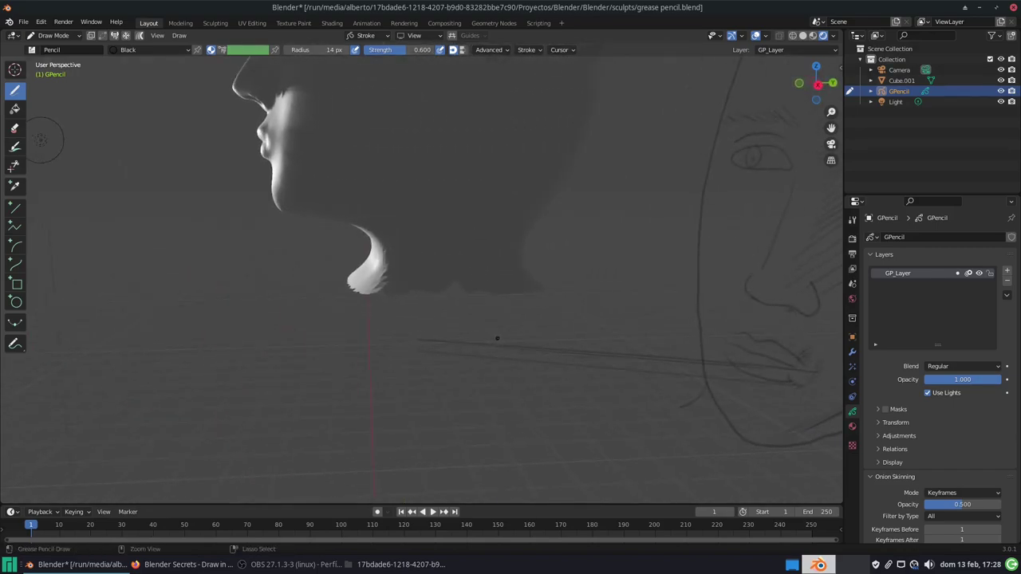
mouse_move(490, 335)
middle_down()
mouse_move(512, 334)
mouse_move(563, 249)
mouse_move(532, 297)
middle_up()
middle_drag(474, 361, 562, 257)
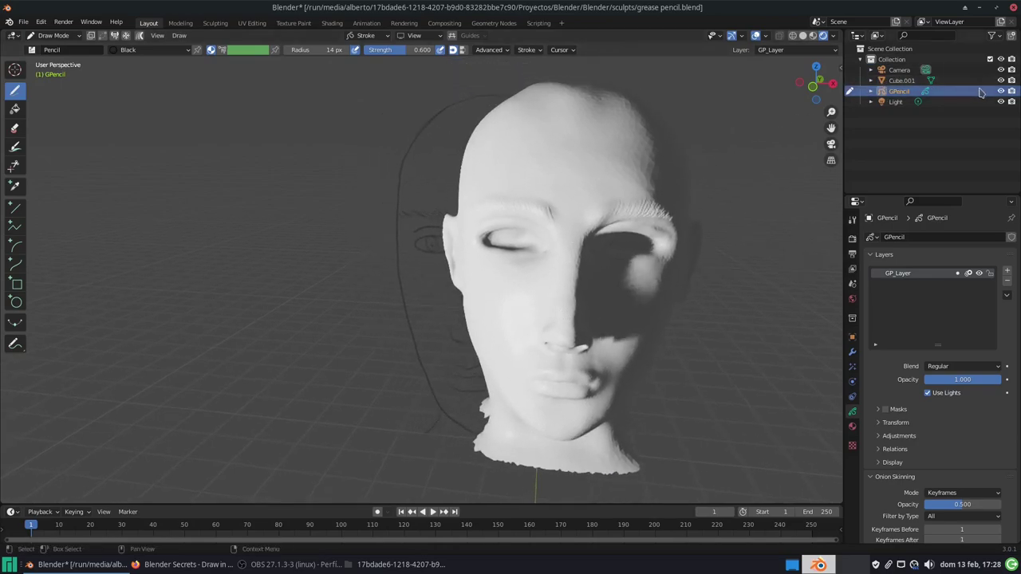
Hide Cube.001, look through the scene camera, and return to Object Mode
click(1001, 80)
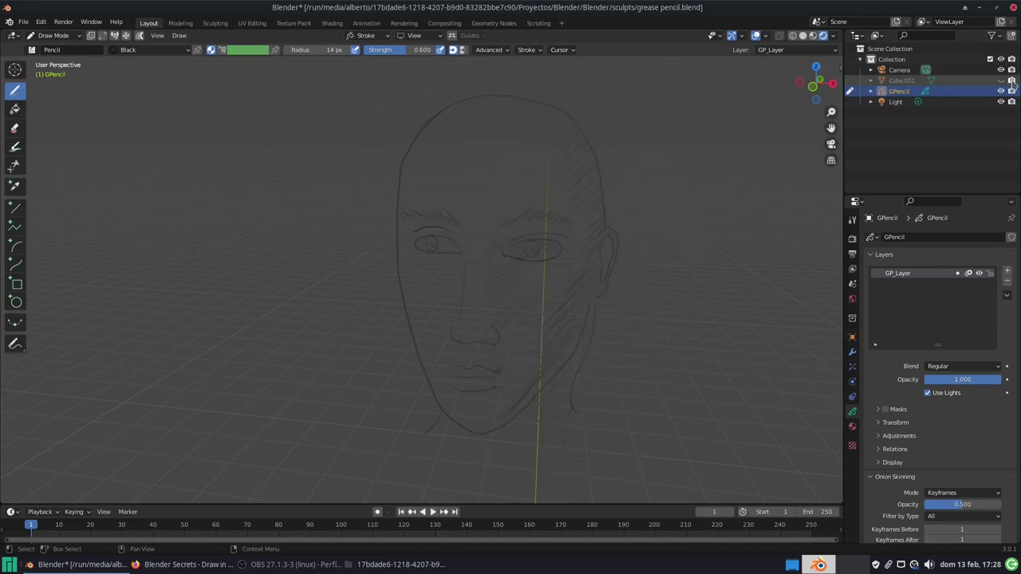
mouse_move(588, 266)
middle_down()
mouse_move(584, 219)
mouse_move(71, 269)
middle_up()
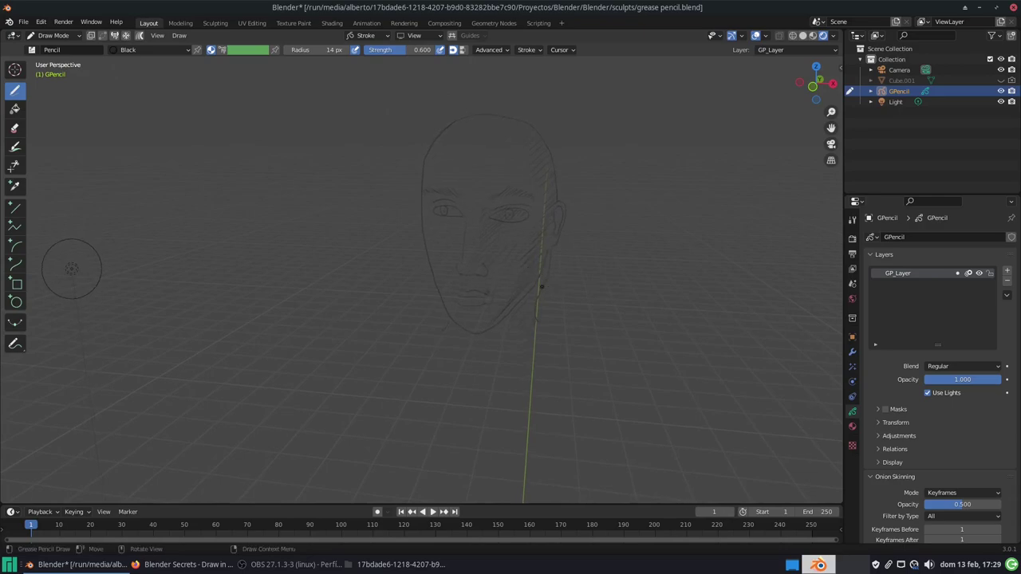
key(ctrl+alt+KP_0)
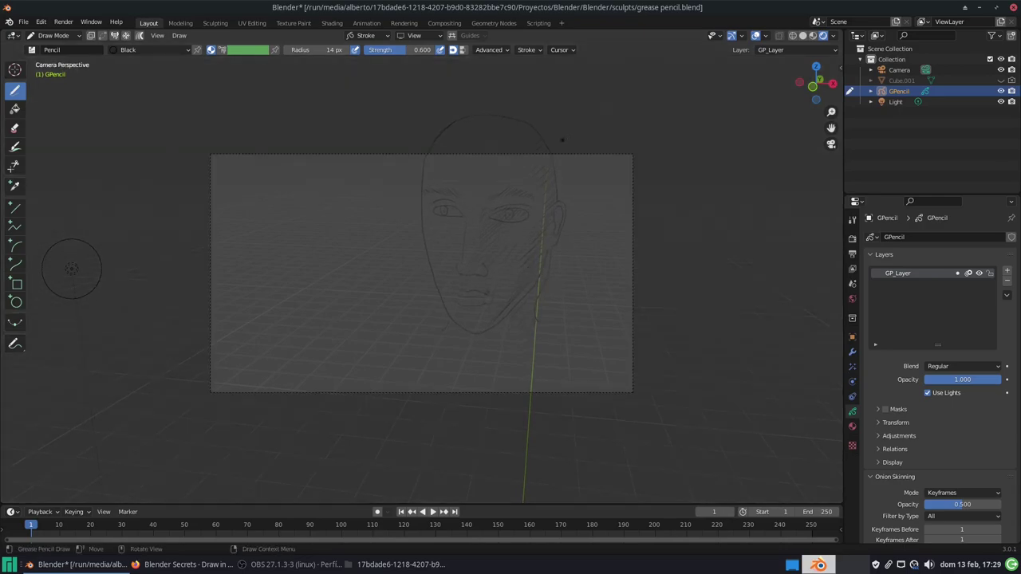
click(79, 36)
click(72, 48)
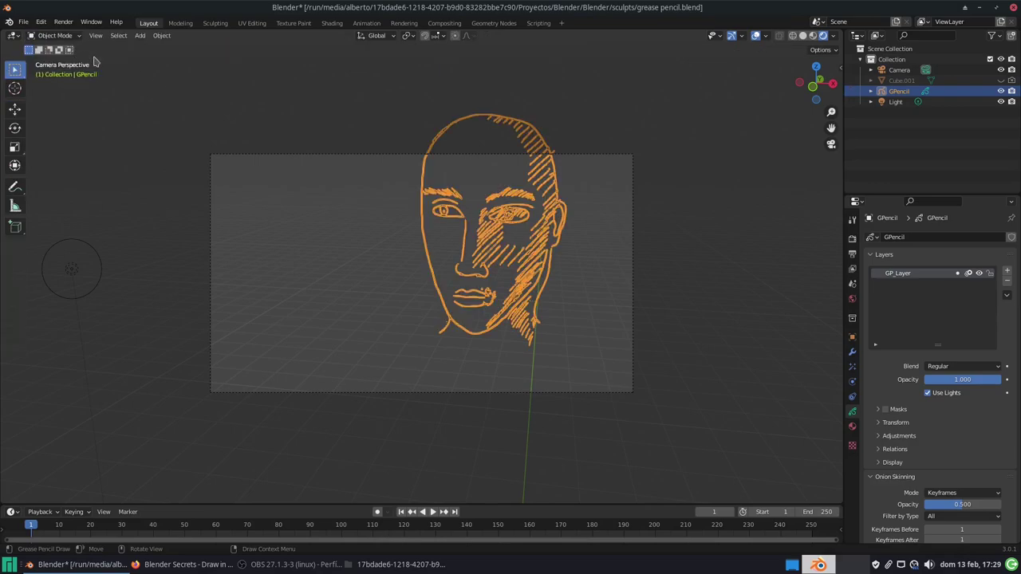
Move the camera to frame the face sketch and render it with F12
click(588, 155)
key(g)
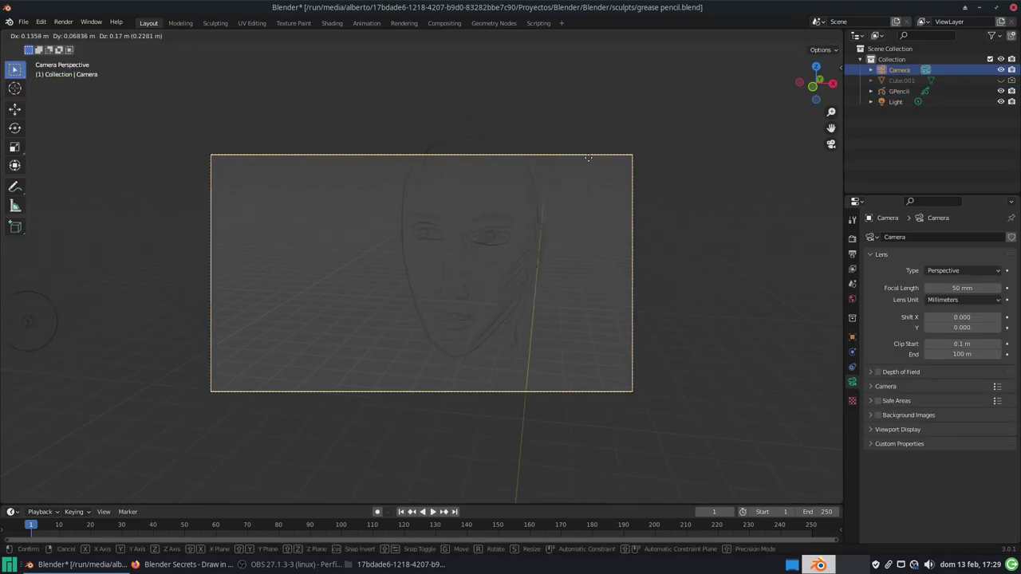
click(643, 144)
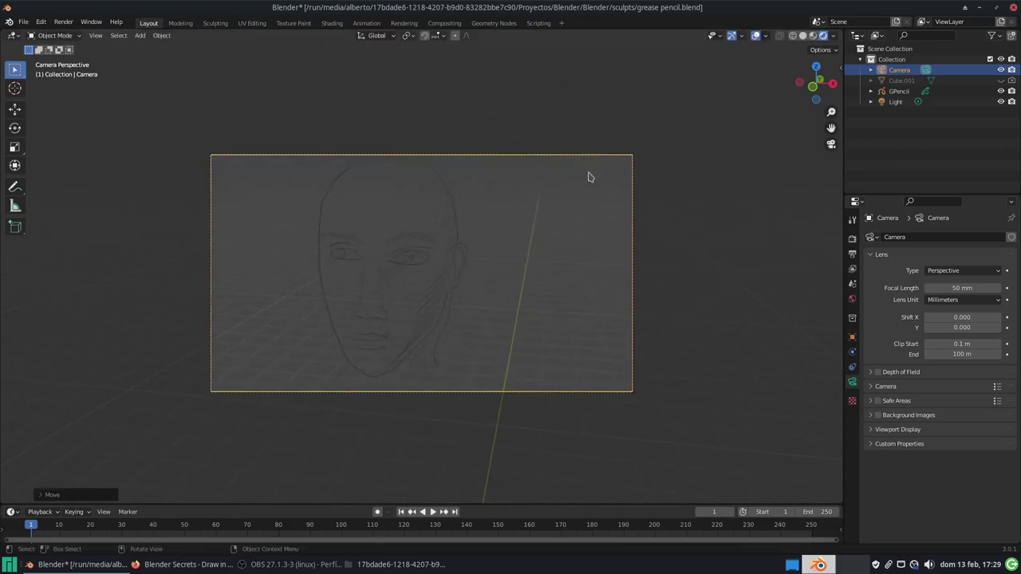
key(F12)
scroll(568, 227, down, 3)
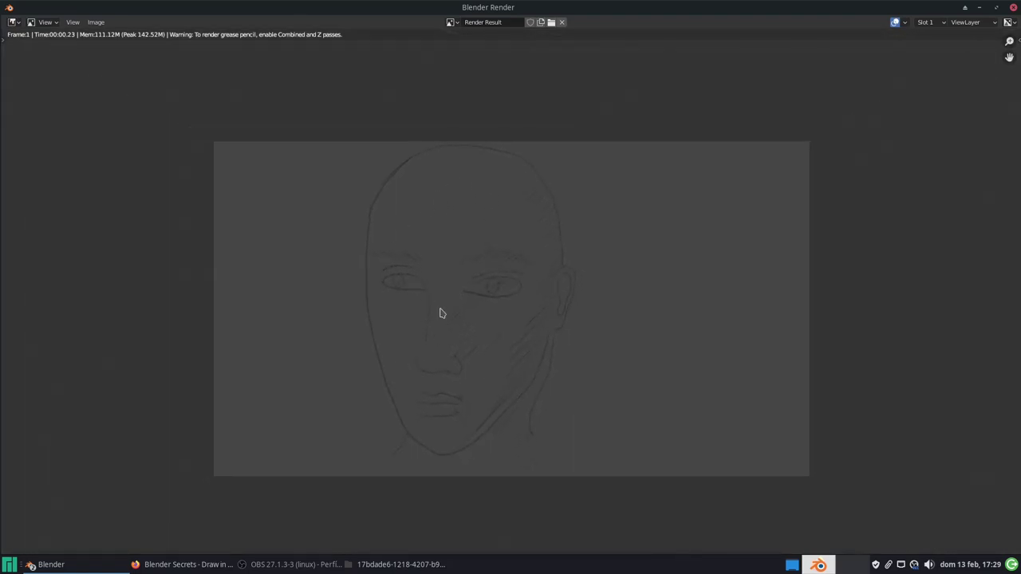
Cancel saving the render, close the render window, and leave camera view
key(shift+alt+s)
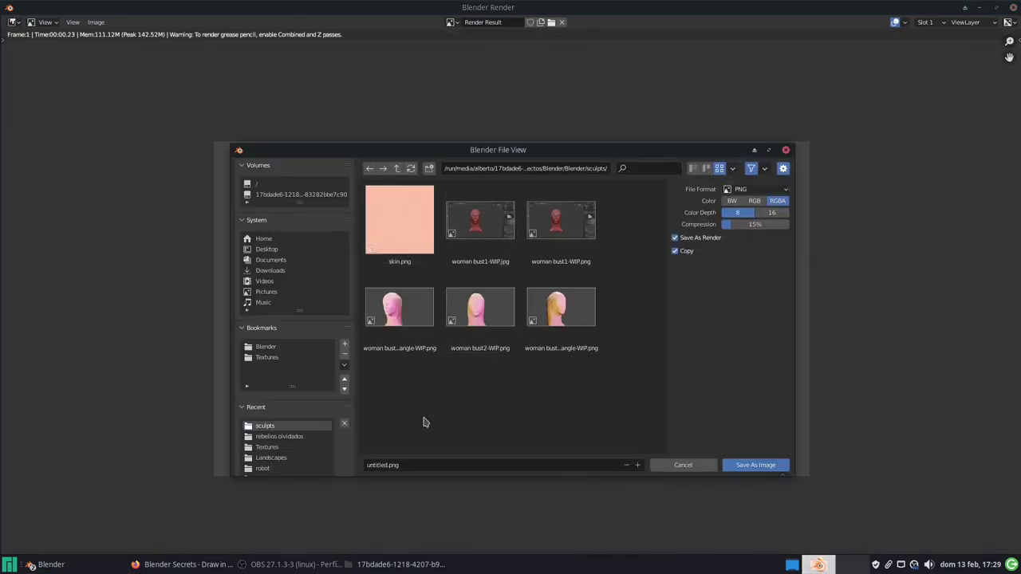
key(Escape)
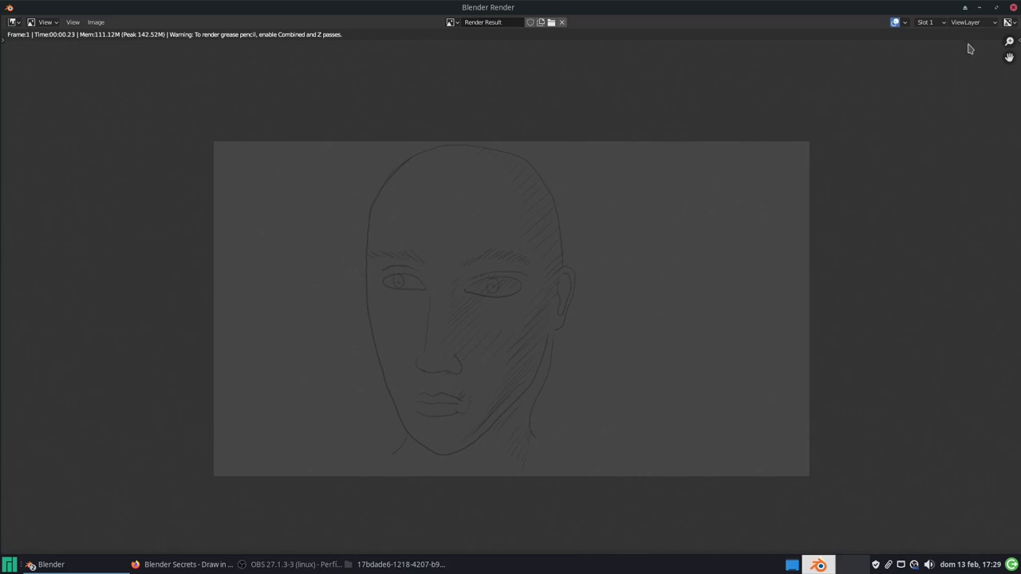
key(Escape)
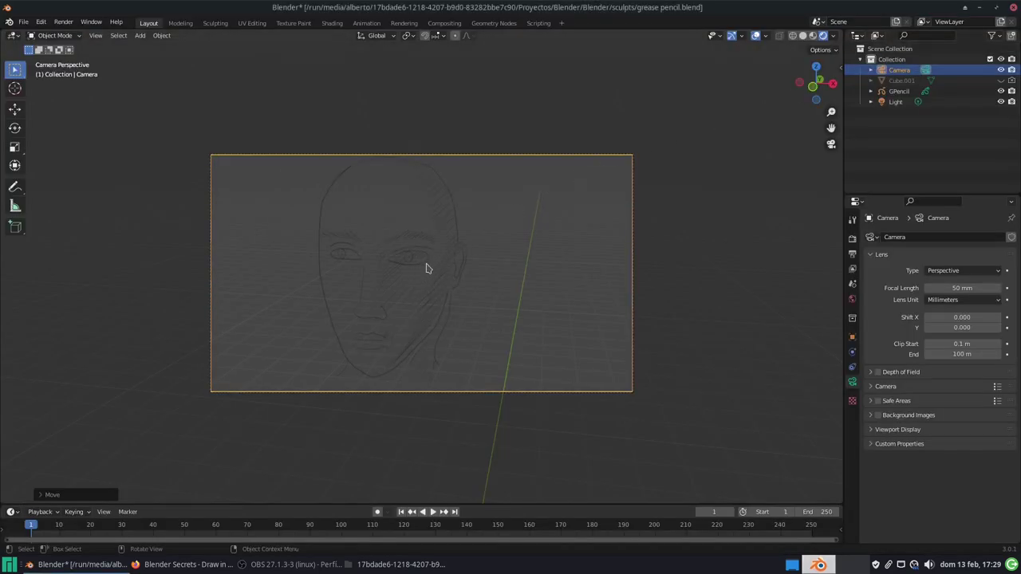
shift+middle_drag(449, 269, 481, 254)
key(KP_0)
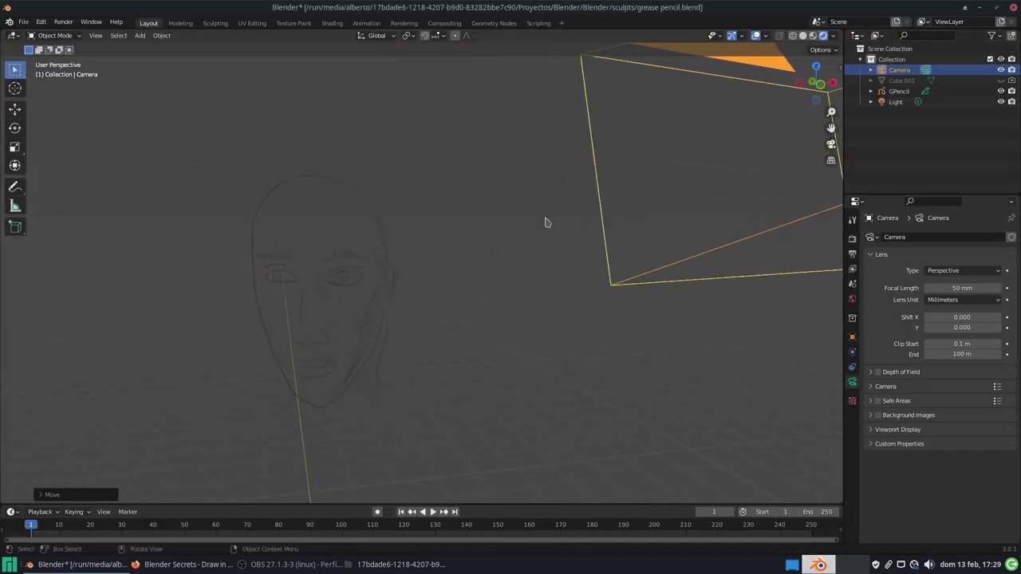
Hide the GPencil face sketch and show the sculpted head Cube.001 again
click(899, 91)
click(1001, 91)
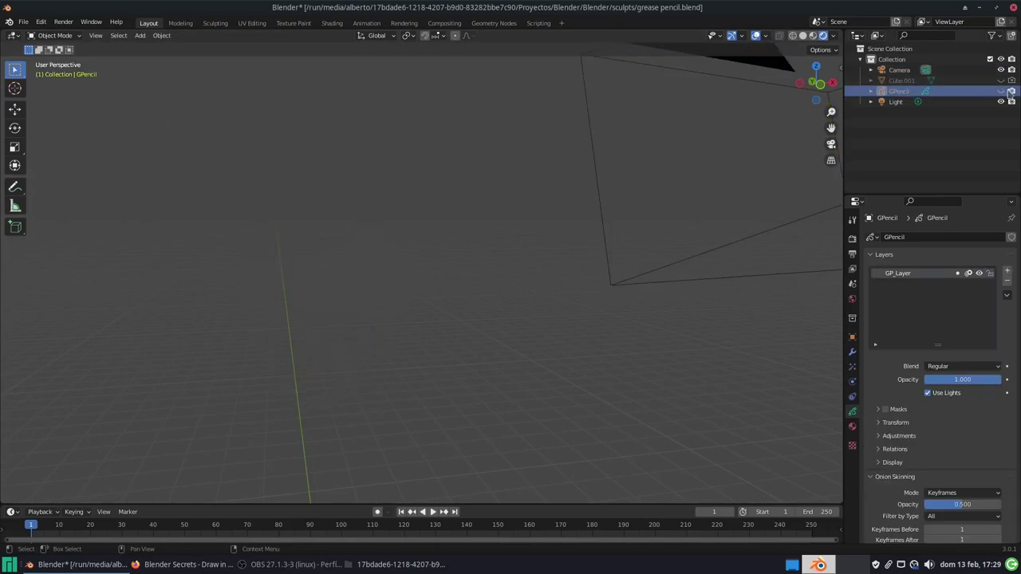
click(1001, 81)
mouse_move(476, 258)
middle_down()
mouse_move(517, 229)
mouse_move(483, 243)
middle_up()
scroll(504, 244, up, 5)
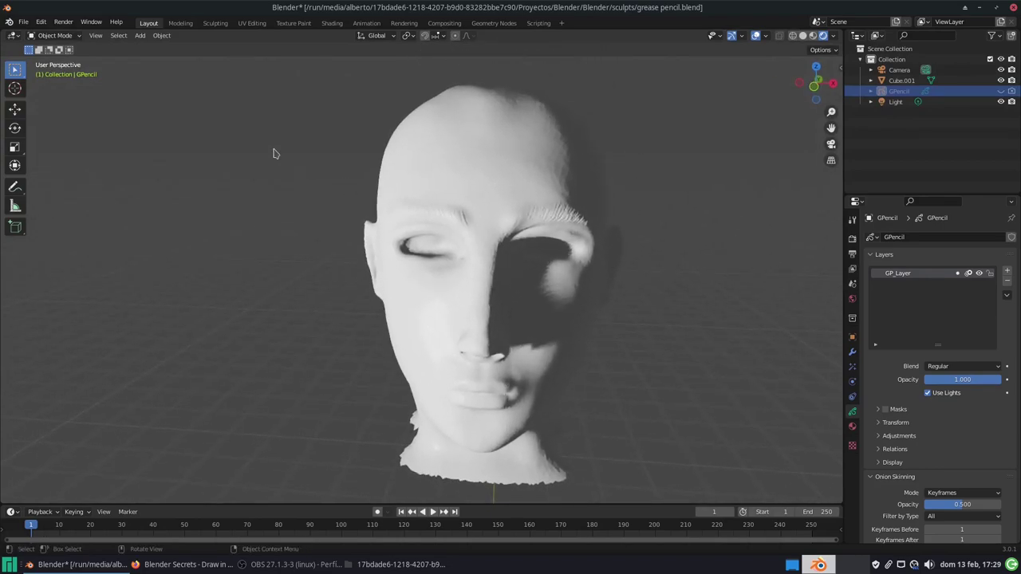
Add a blank Grease Pencil object in Draw Mode with Surface stroke placement
key(shift+a)
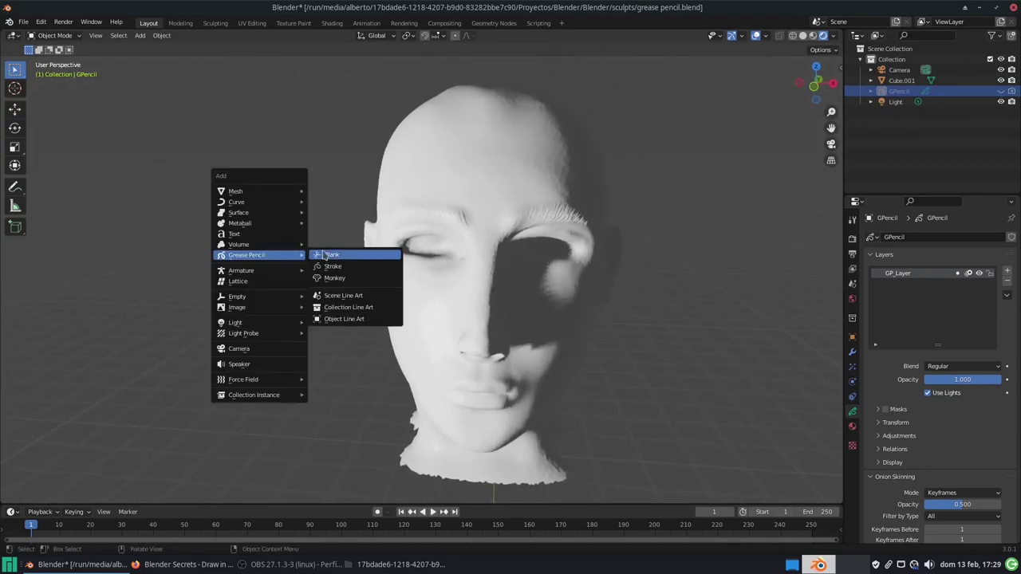
click(333, 257)
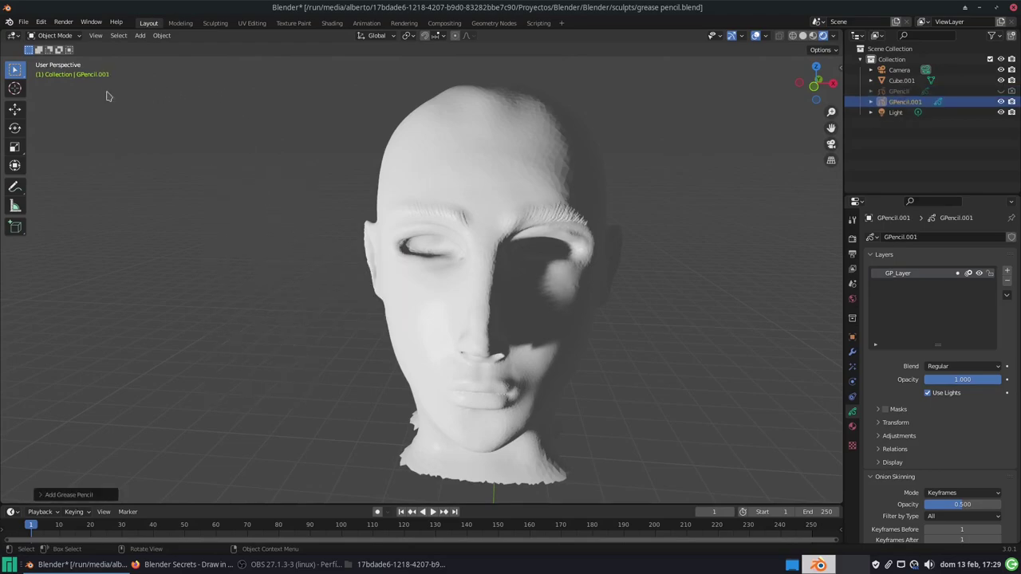
click(54, 36)
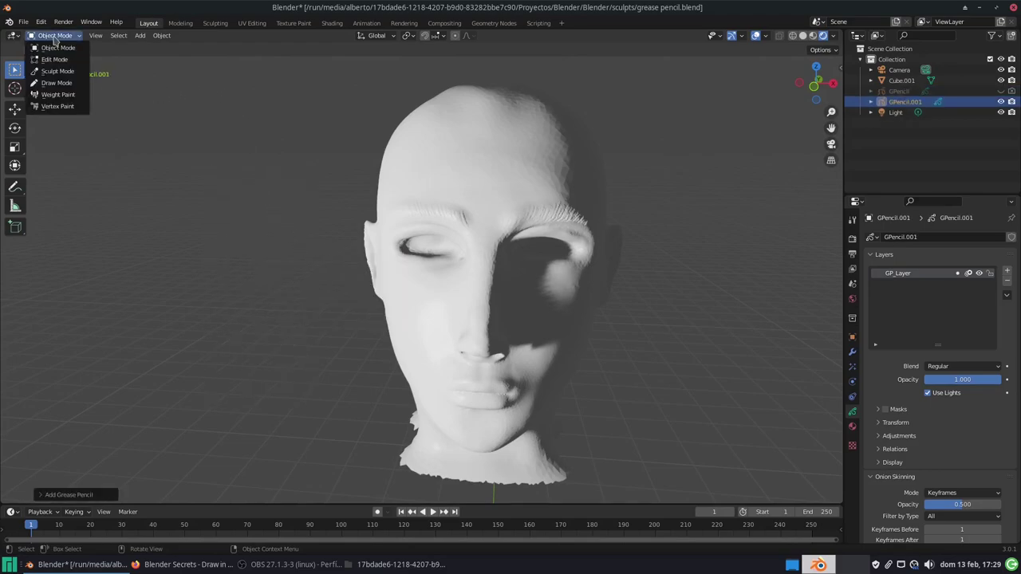
click(57, 83)
click(389, 39)
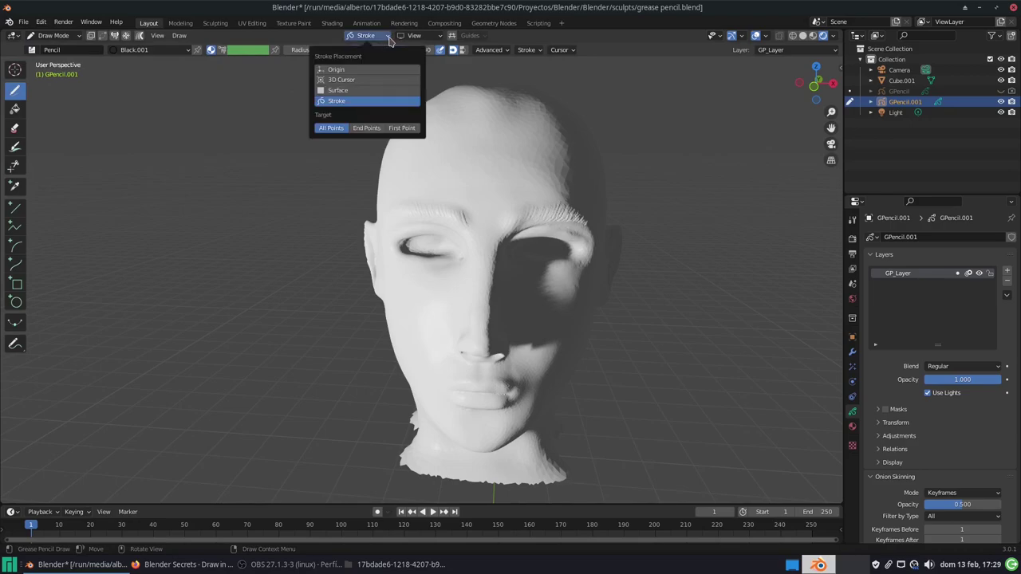
click(363, 89)
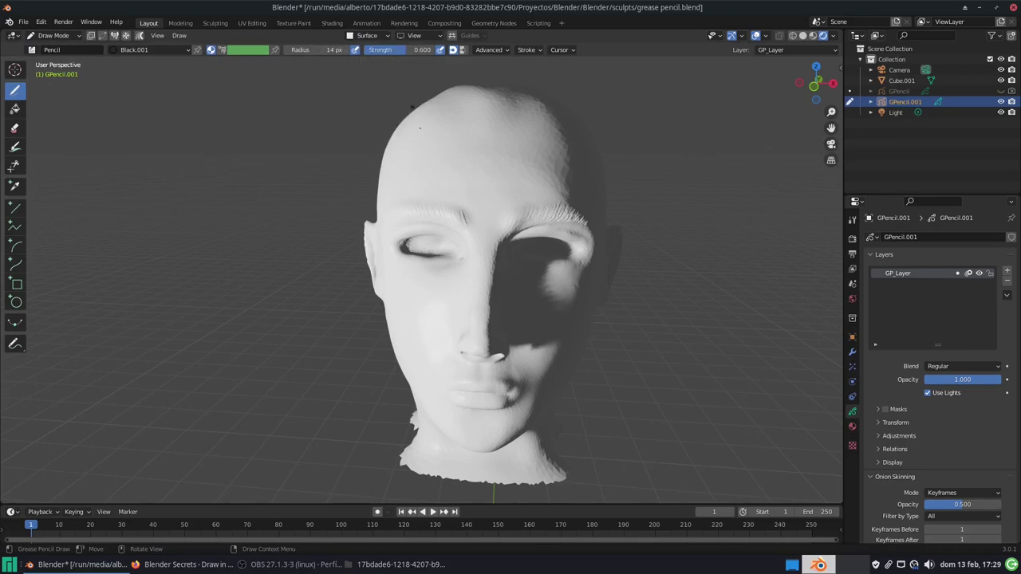
Zoom in on the head and draw a hatch stroke along the left side of the nose
mouse_move(420, 127)
middle_down()
mouse_move(576, 229)
mouse_move(472, 210)
mouse_move(411, 299)
middle_up()
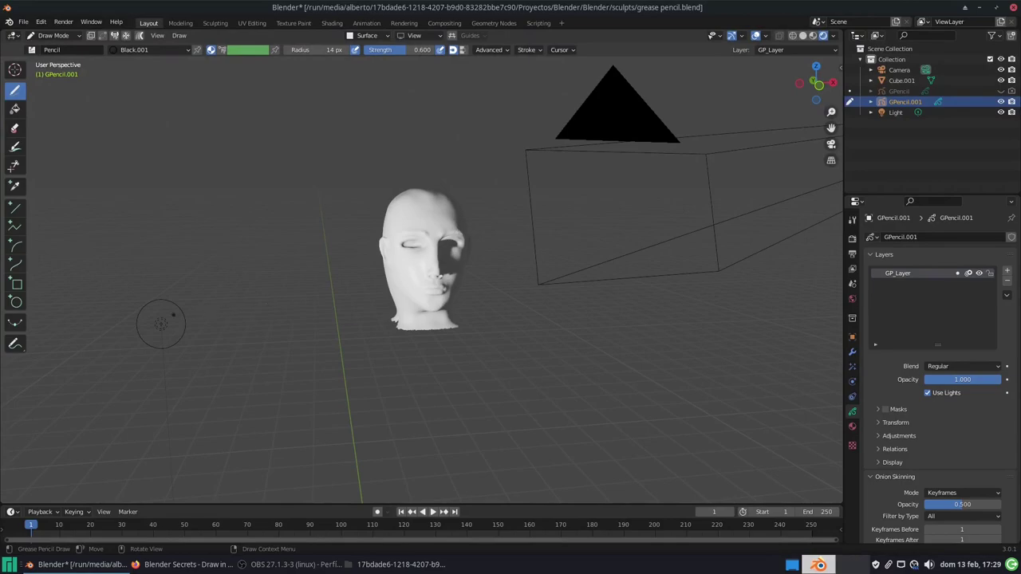
mouse_move(237, 275)
ctrl+middle_down()
mouse_move(436, 232)
mouse_move(381, 182)
ctrl+middle_up()
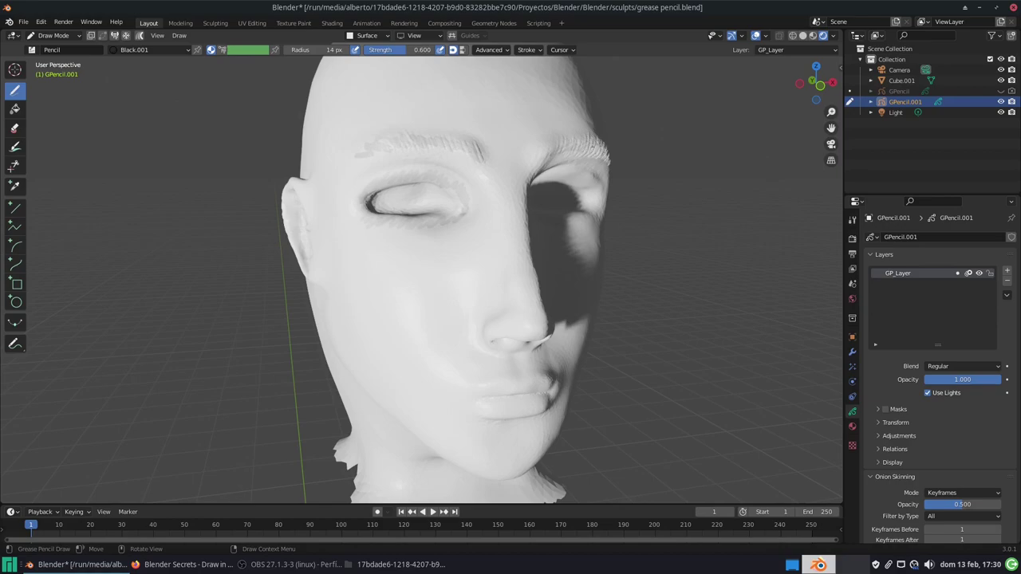
mouse_move(576, 198)
middle_down()
mouse_move(501, 233)
mouse_move(518, 236)
mouse_move(516, 182)
middle_up()
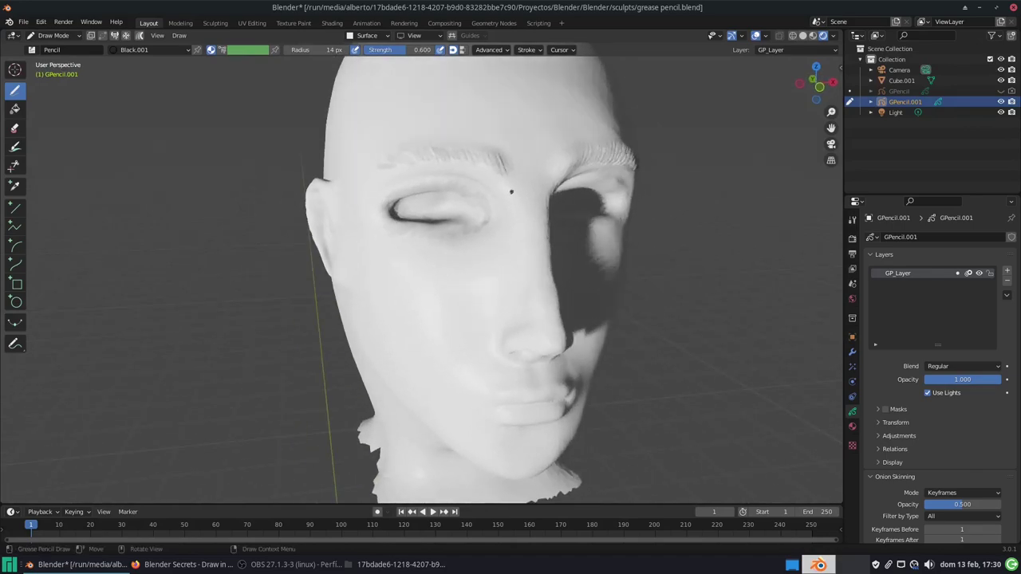
drag(510, 189, 525, 326)
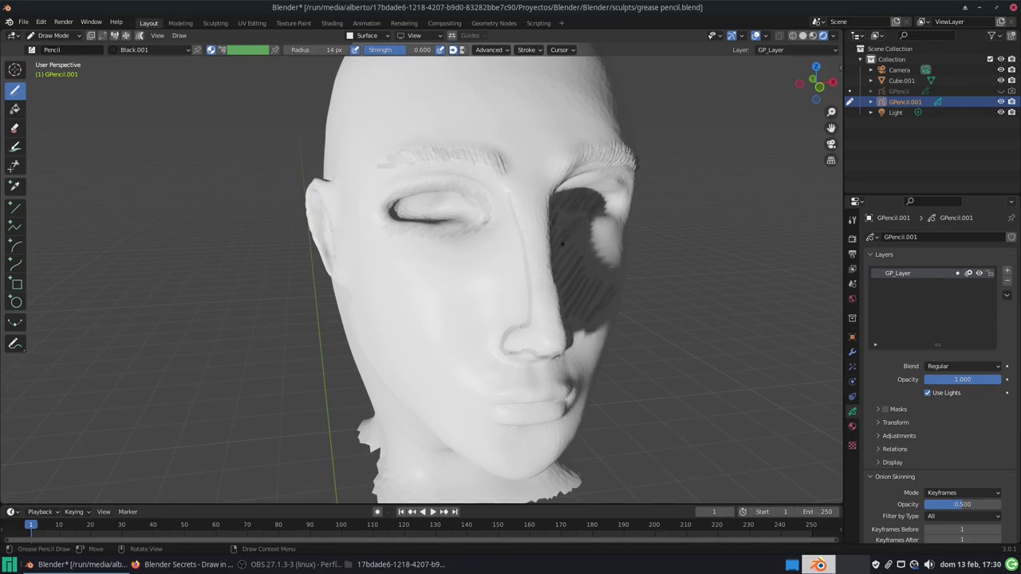
Shift the head higher in view and orbit to see the top of the skull
shift+middle_drag(602, 202, 598, 132)
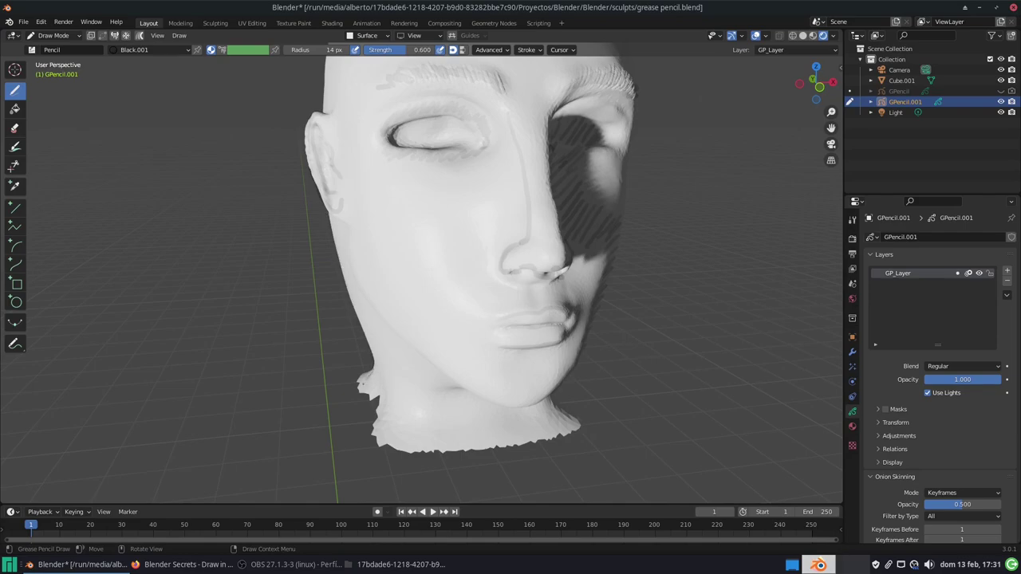
middle_drag(352, 300, 321, 331)
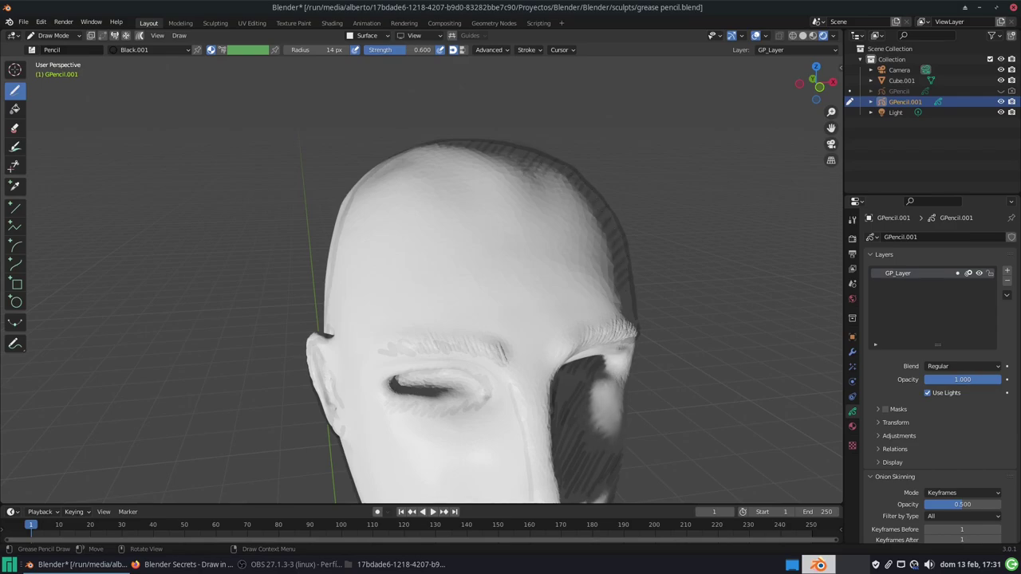
Orbit around the head through side, profile and frontal views to check the hatching
middle_drag(562, 358, 515, 255)
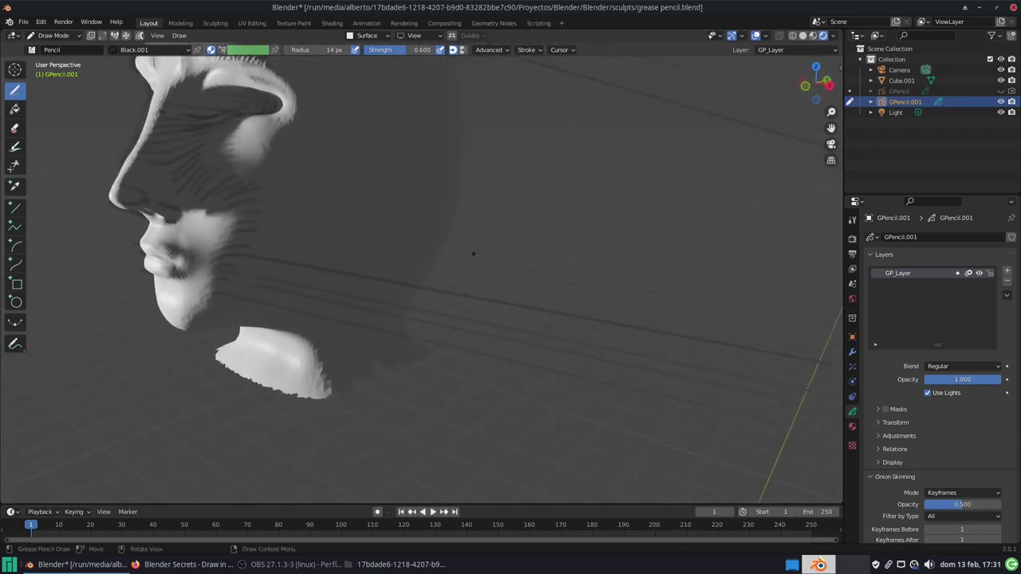
middle_drag(515, 255, 465, 272)
scroll(465, 272, down, 3)
middle_drag(423, 331, 394, 279)
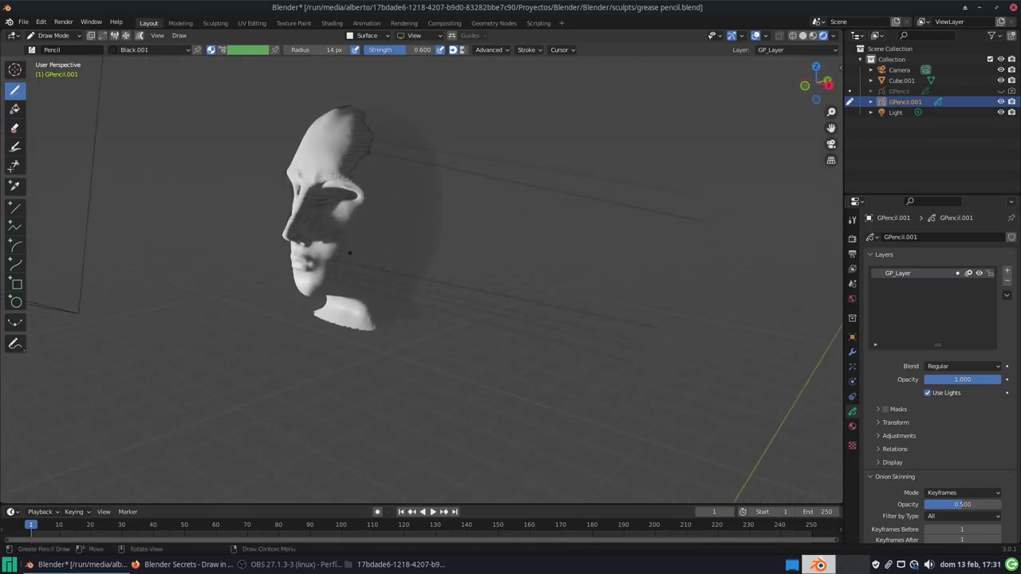
scroll(394, 279, up, 2)
mouse_move(358, 229)
middle_down()
mouse_move(424, 258)
mouse_move(487, 233)
middle_up()
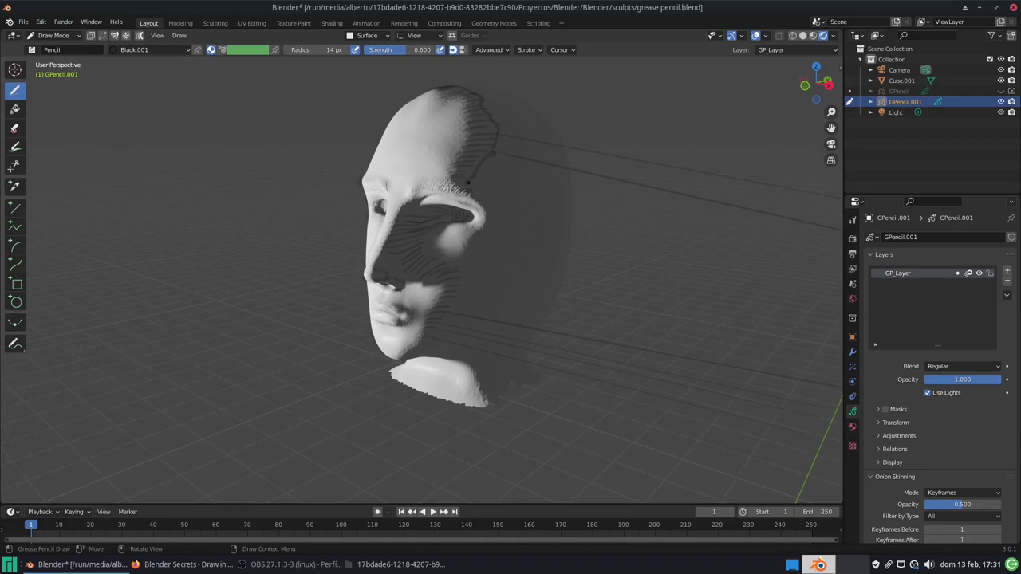
mouse_move(468, 183)
middle_down()
mouse_move(532, 209)
mouse_move(543, 166)
mouse_move(485, 253)
mouse_move(514, 130)
middle_up()
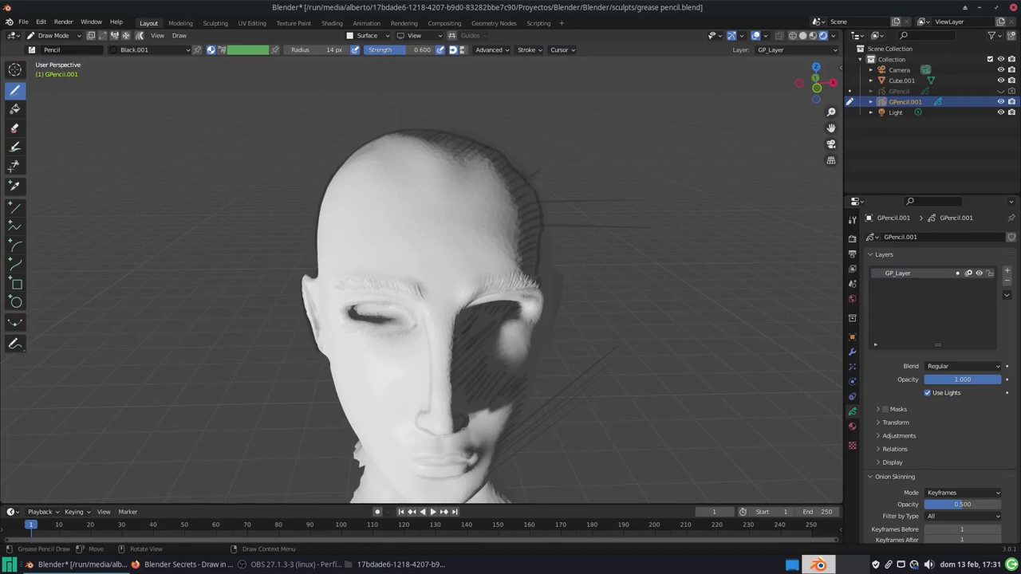
mouse_move(594, 233)
middle_down()
mouse_move(505, 242)
mouse_move(604, 224)
mouse_move(584, 215)
middle_up()
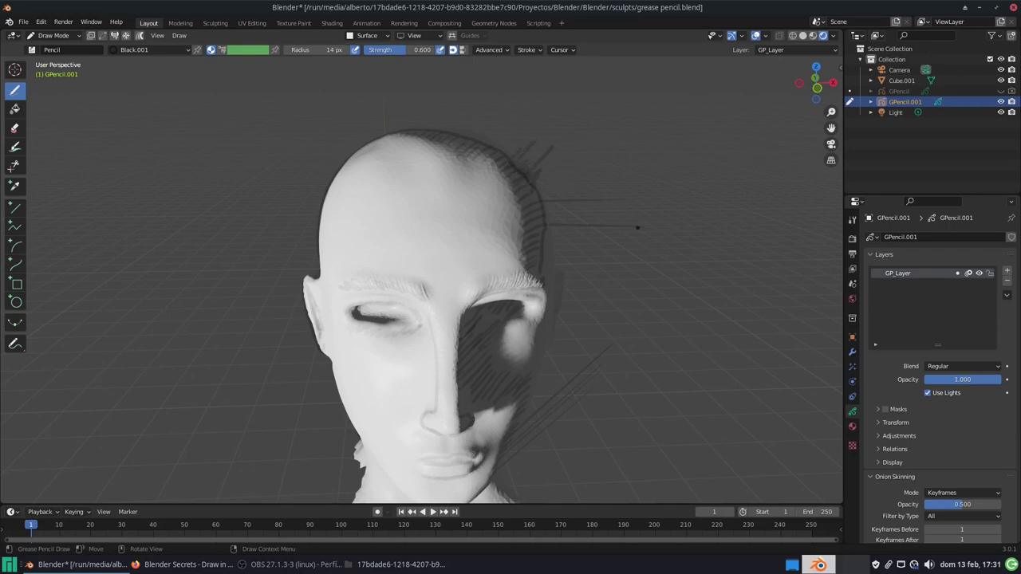
mouse_move(584, 215)
middle_down()
mouse_move(220, 264)
mouse_move(263, 255)
middle_up()
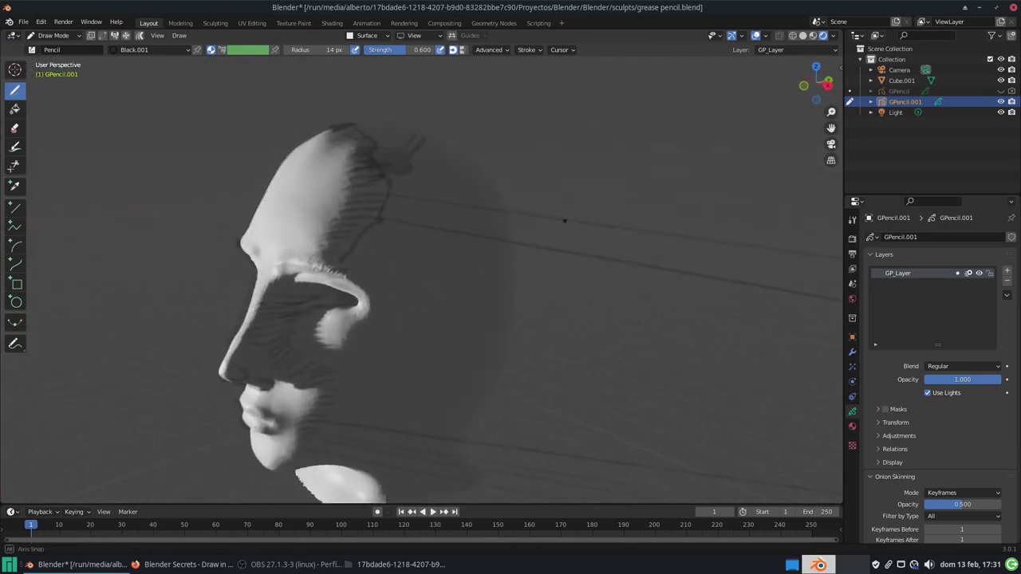
middle_drag(565, 220, 553, 192)
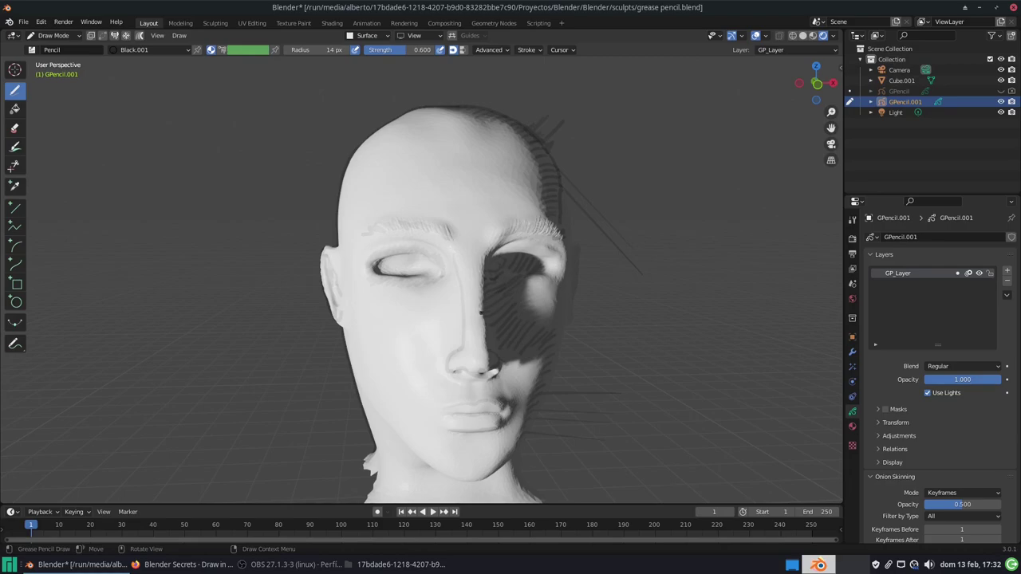
middle_drag(481, 312, 443, 230)
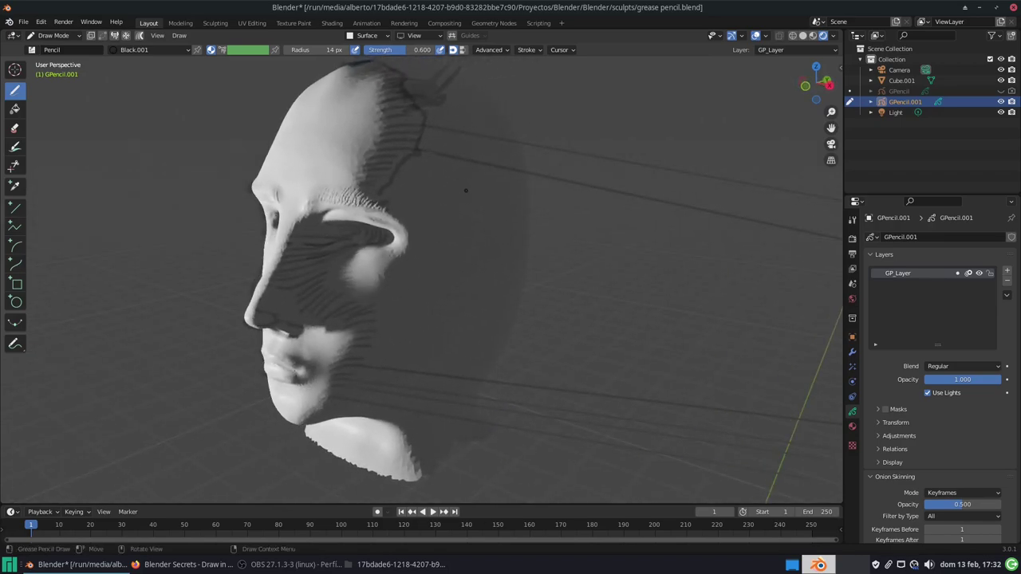
mouse_move(452, 213)
middle_down()
mouse_move(650, 227)
mouse_move(797, 125)
middle_up()
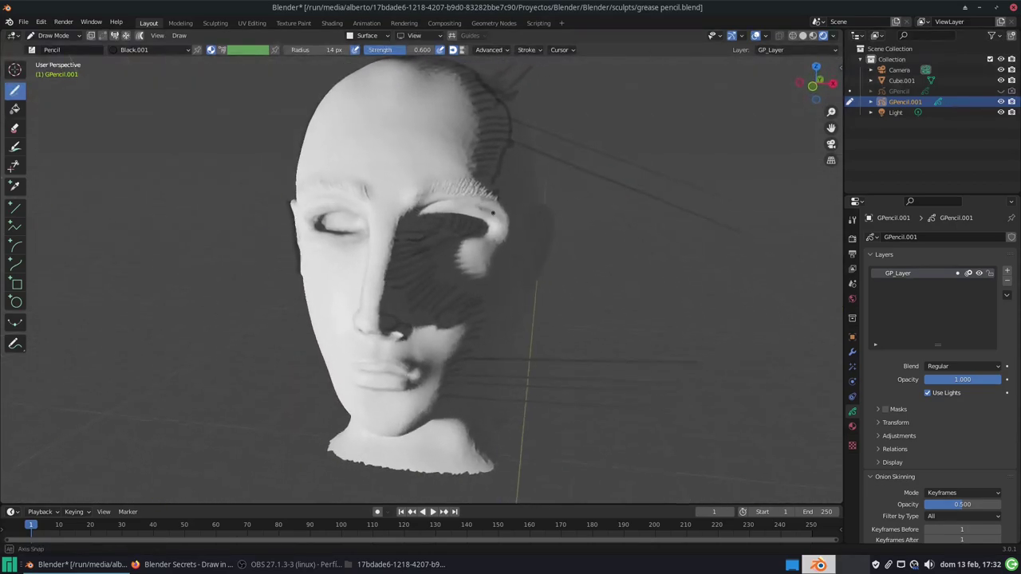
Hide the sculpted head and compare both pencil sketches from the side
click(1002, 81)
mouse_move(702, 184)
middle_down()
mouse_move(473, 190)
mouse_move(574, 209)
middle_up()
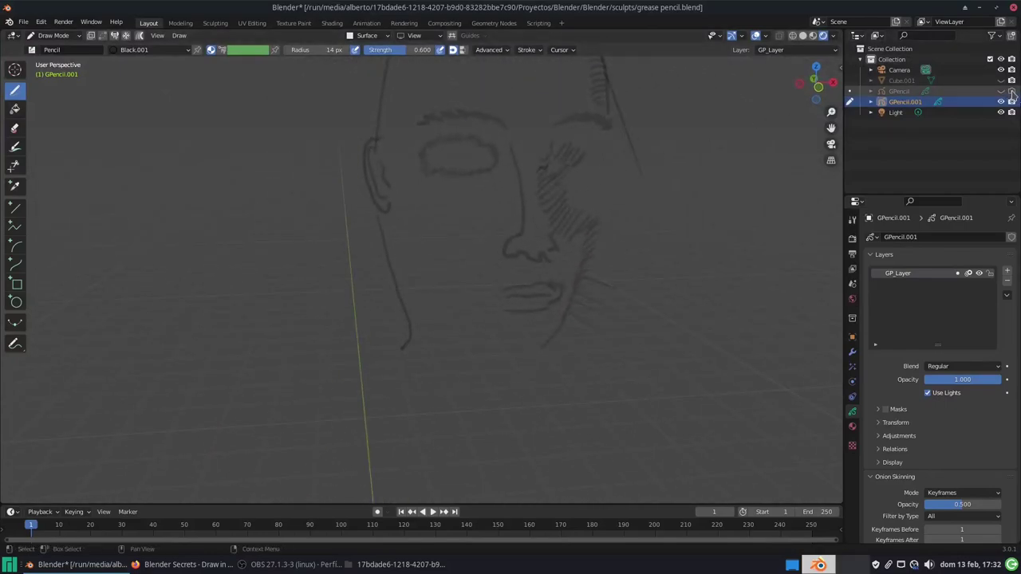
click(1012, 90)
mouse_move(575, 224)
middle_down()
mouse_move(531, 223)
mouse_move(545, 256)
mouse_move(706, 258)
mouse_move(543, 335)
middle_up()
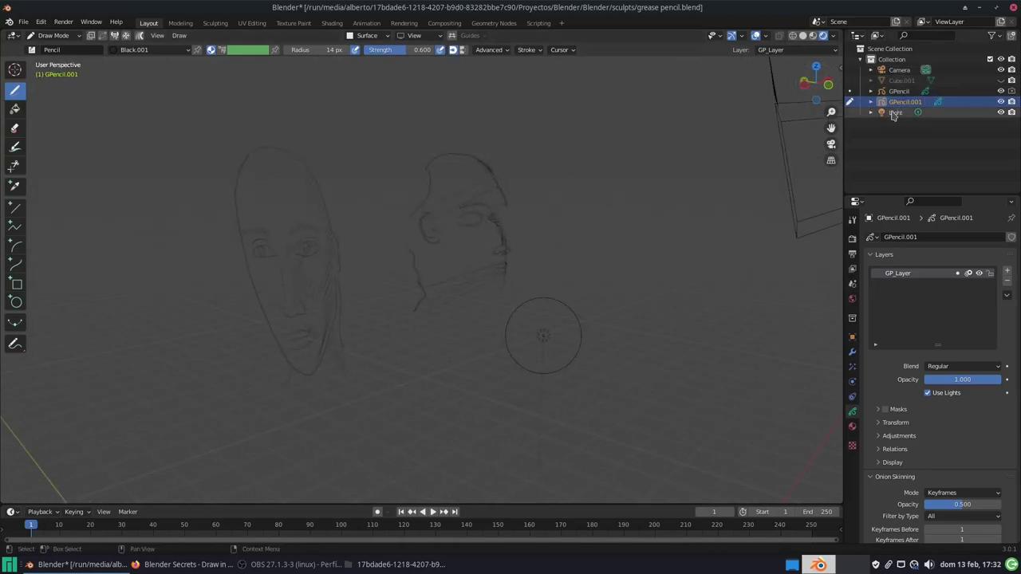
Toggle GPencil.001's visibility while orbiting, leaving it hidden in a frontal view
click(1001, 102)
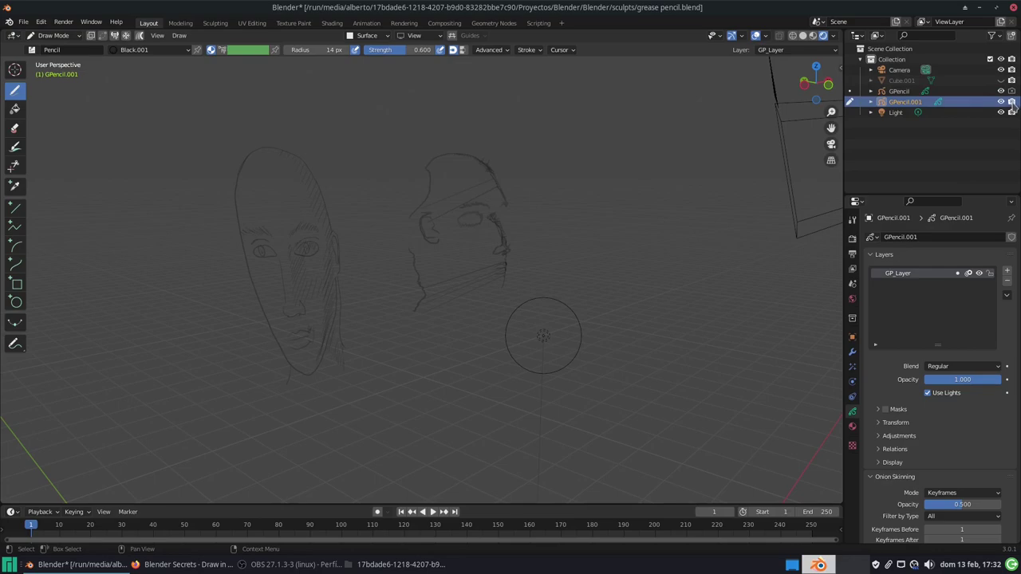
click(1001, 102)
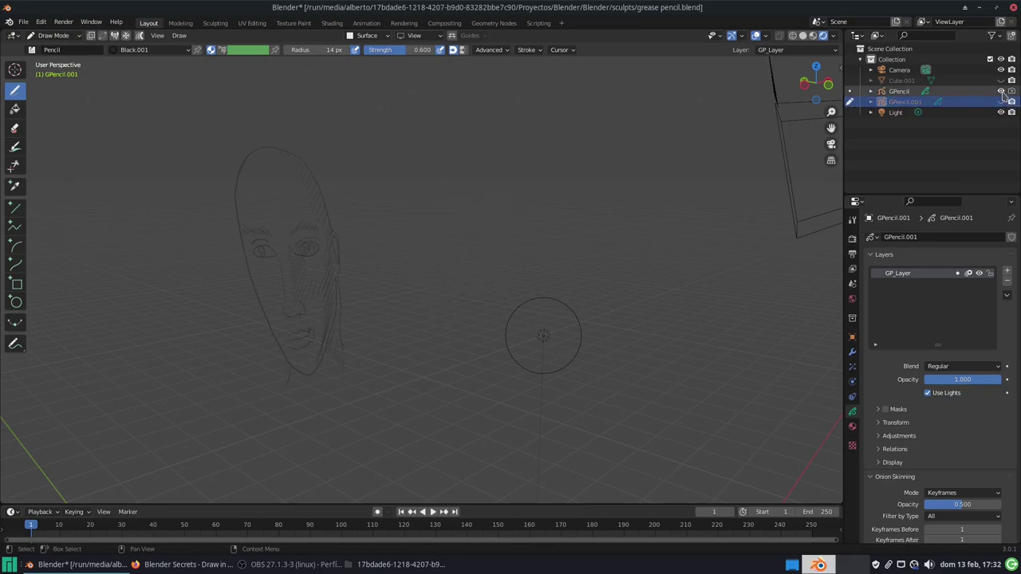
middle_drag(228, 338, 459, 220)
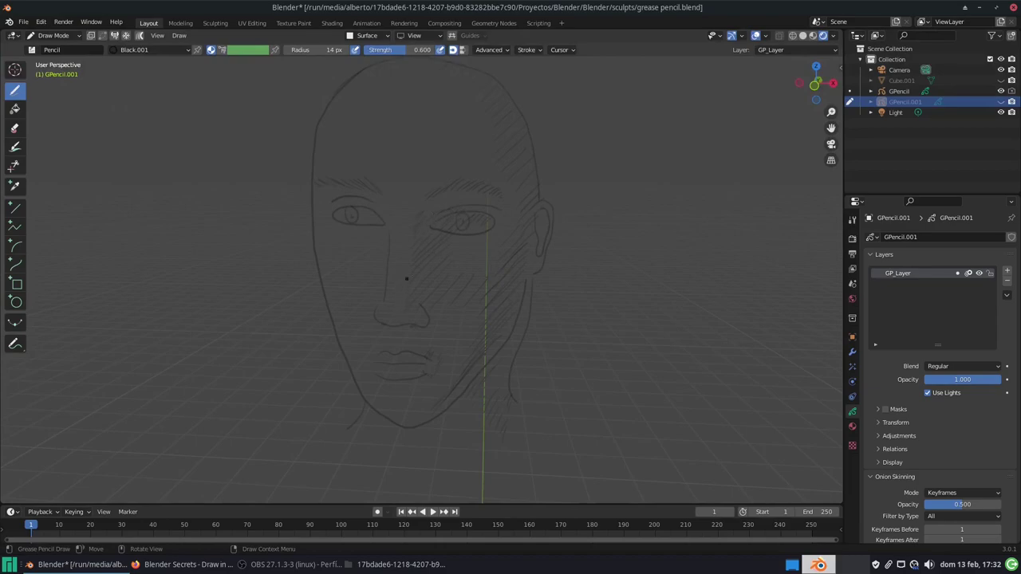
middle_drag(423, 271, 400, 270)
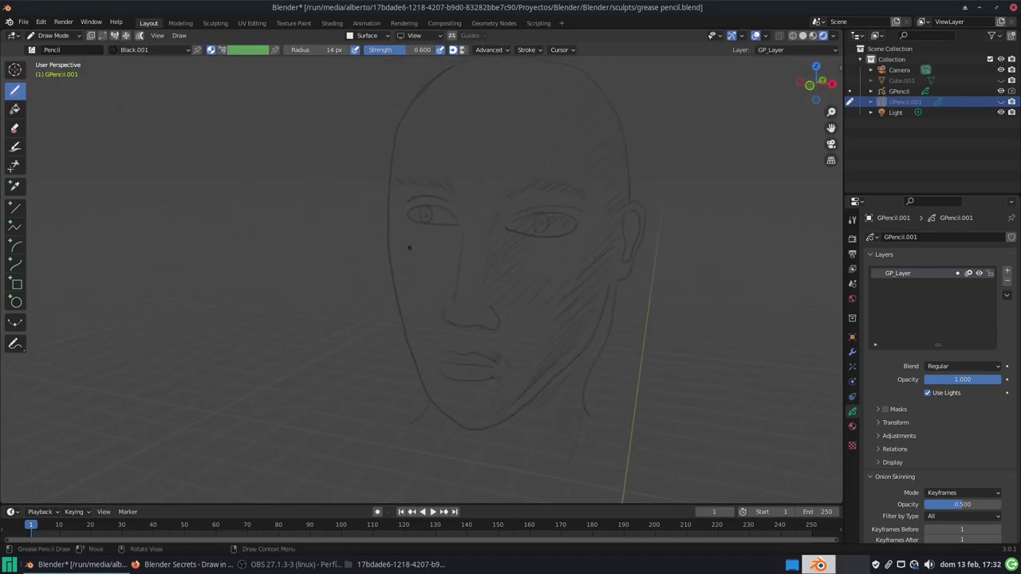
click(1001, 102)
mouse_move(662, 212)
middle_down()
mouse_move(639, 226)
mouse_move(612, 207)
middle_up()
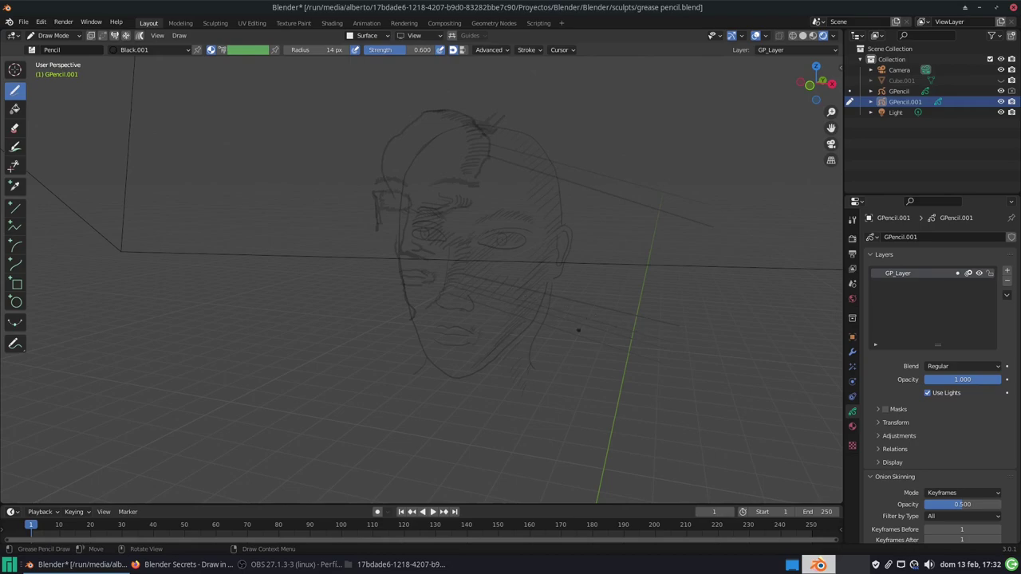
click(1001, 102)
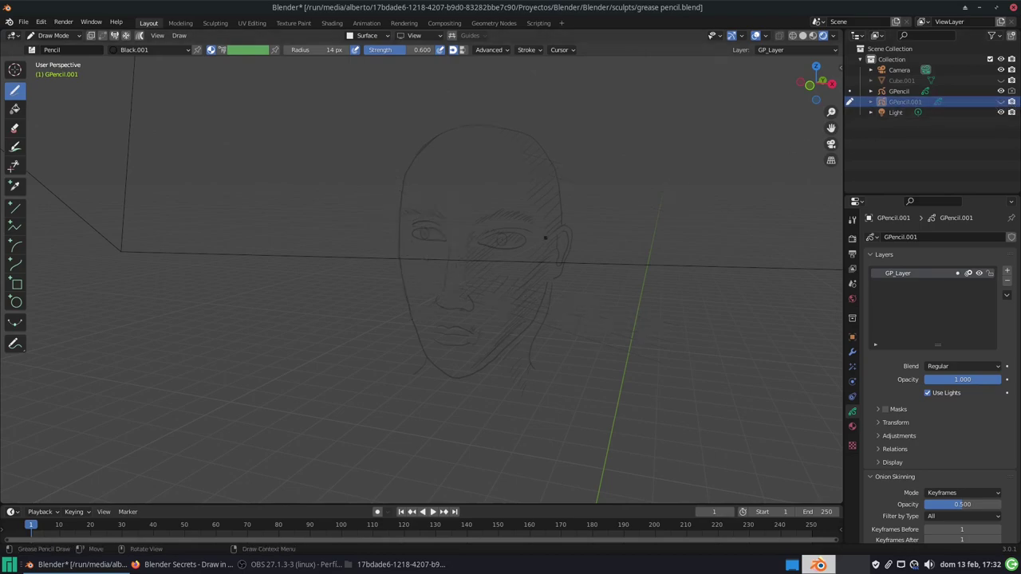
mouse_move(545, 237)
middle_down()
mouse_move(526, 221)
mouse_move(420, 289)
mouse_move(406, 338)
mouse_move(418, 330)
mouse_move(107, 282)
middle_up()
Unhide the head mesh, return to Object Mode, and move the light above the head
click(1001, 81)
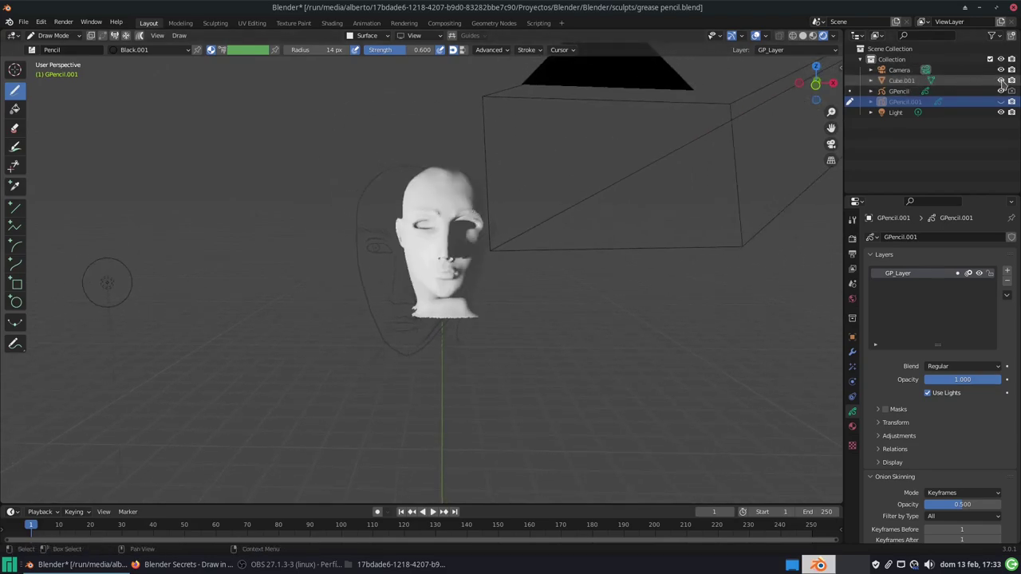
middle_drag(120, 288, 169, 298)
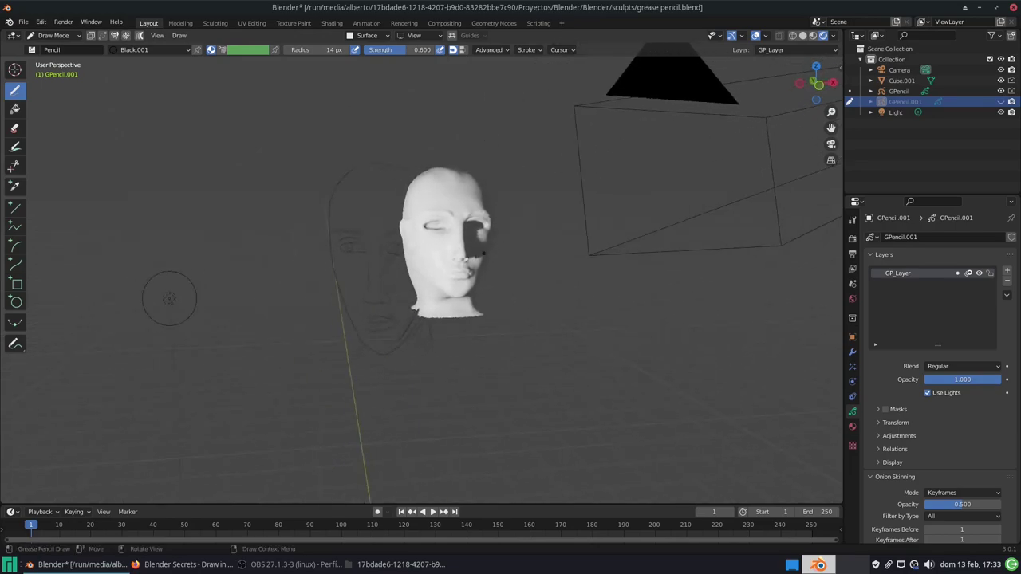
click(54, 35)
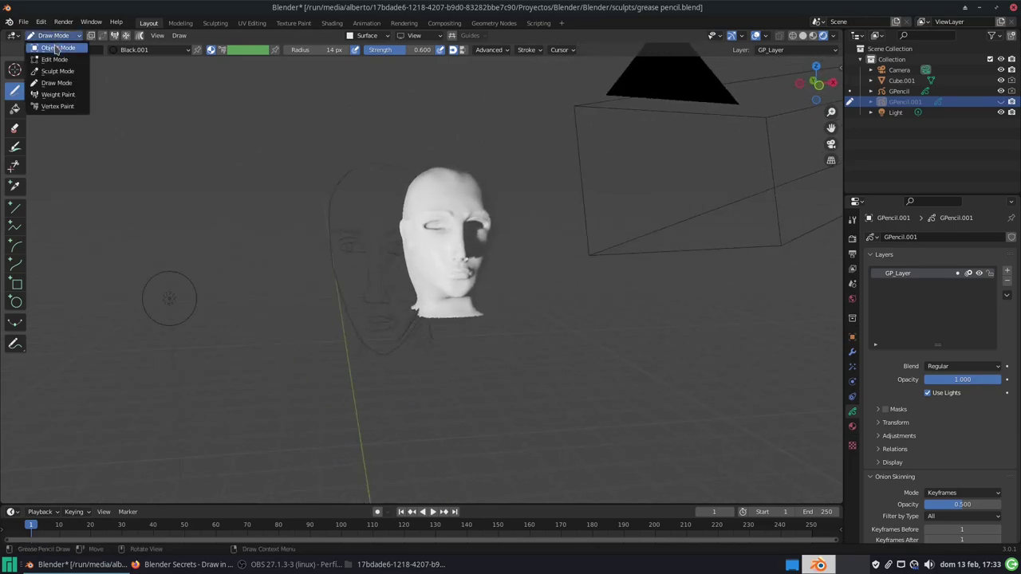
click(52, 49)
click(168, 297)
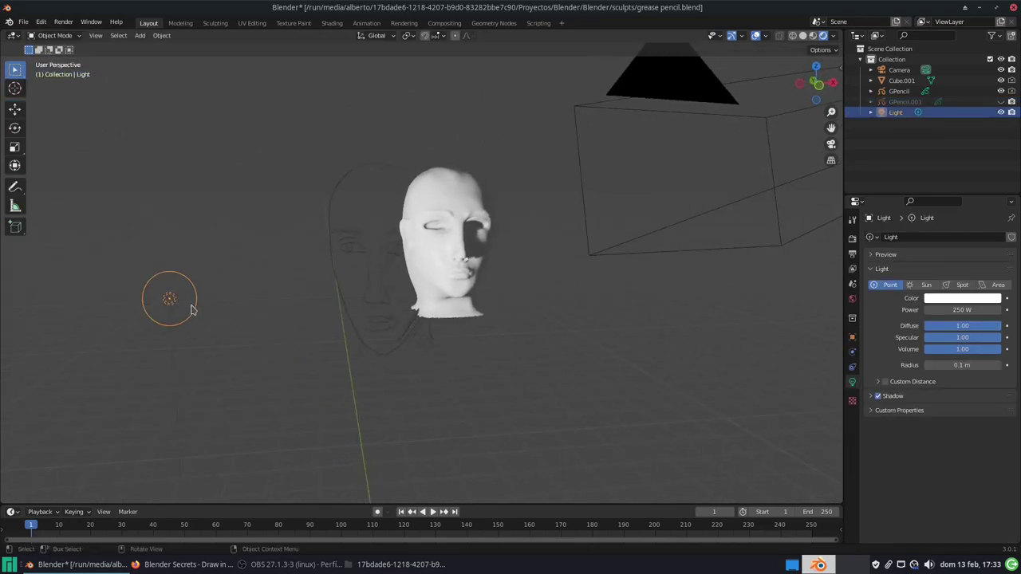
key(g)
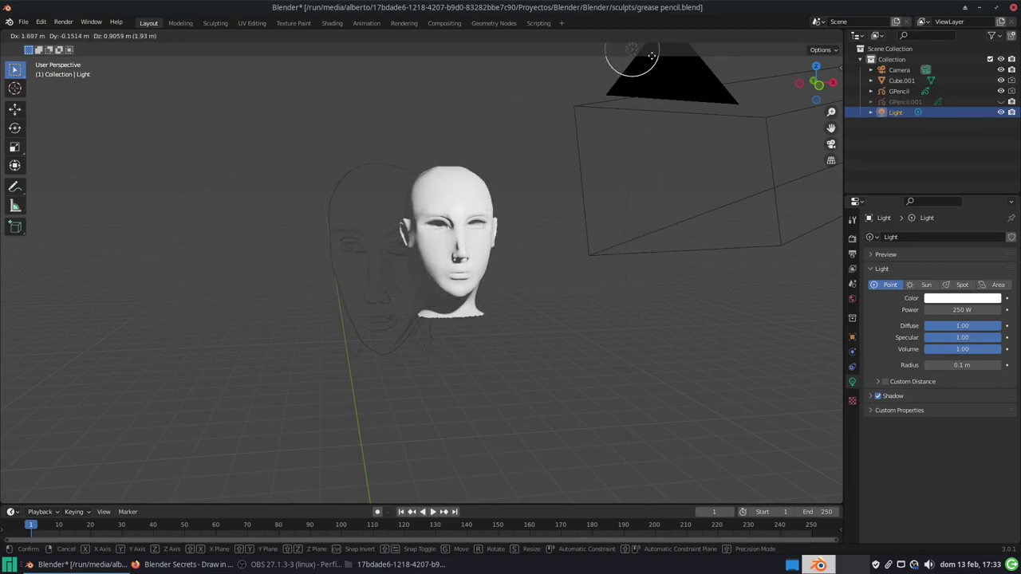
click(625, 31)
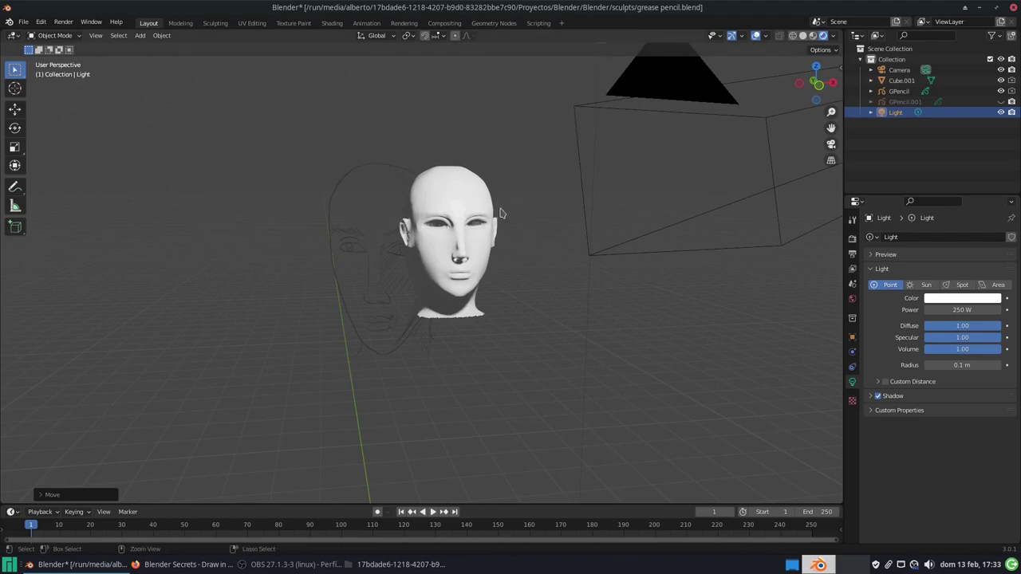
Check the face lighting close up, then add a blank Grease Pencil object
middle_drag(478, 207, 531, 200)
scroll(532, 201, up, 4)
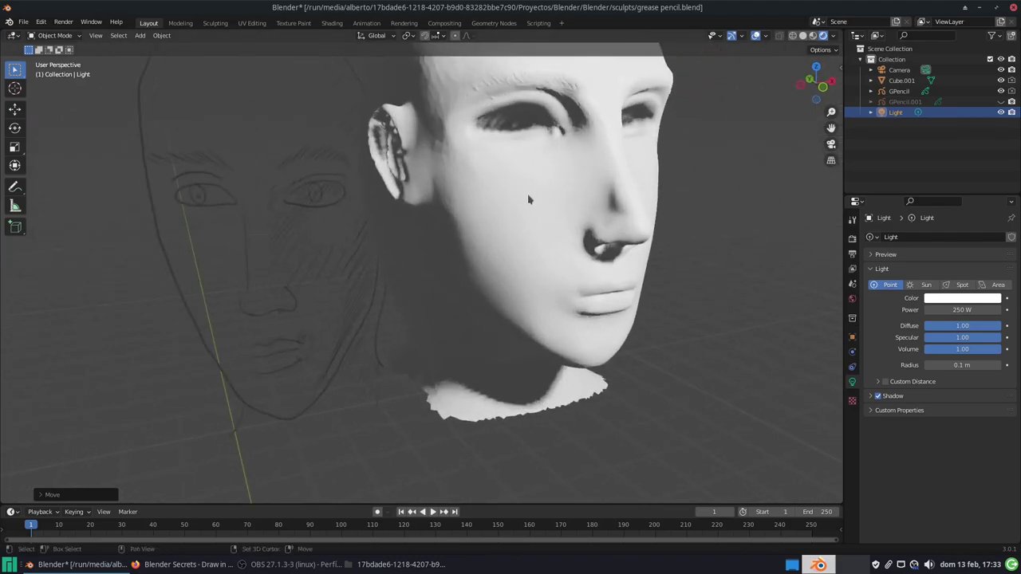
scroll(440, 209, up, 2)
mouse_move(440, 209)
middle_down()
mouse_move(430, 171)
mouse_move(415, 200)
mouse_move(384, 166)
middle_up()
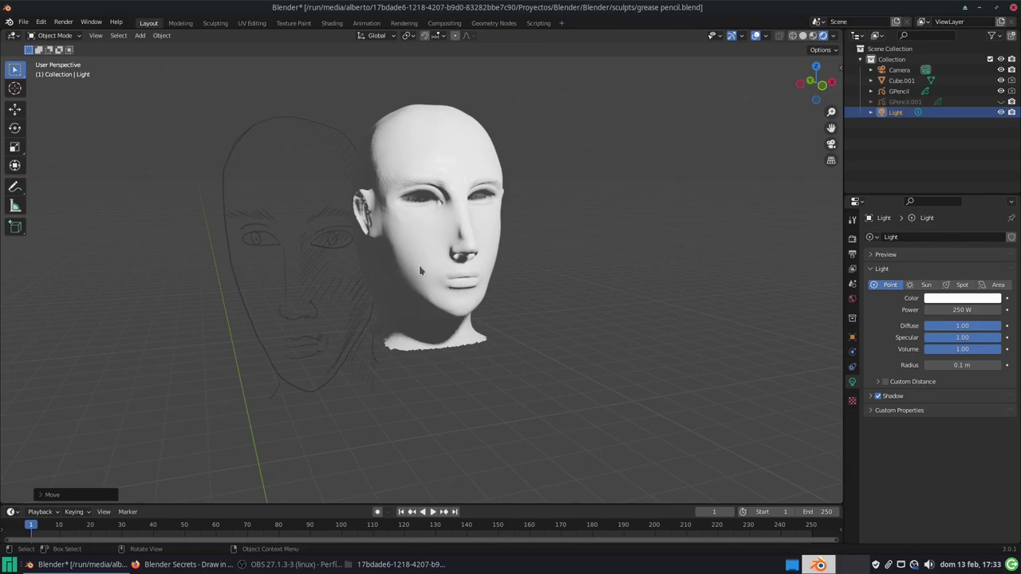
mouse_move(419, 265)
middle_down()
mouse_move(428, 249)
mouse_move(410, 246)
middle_up()
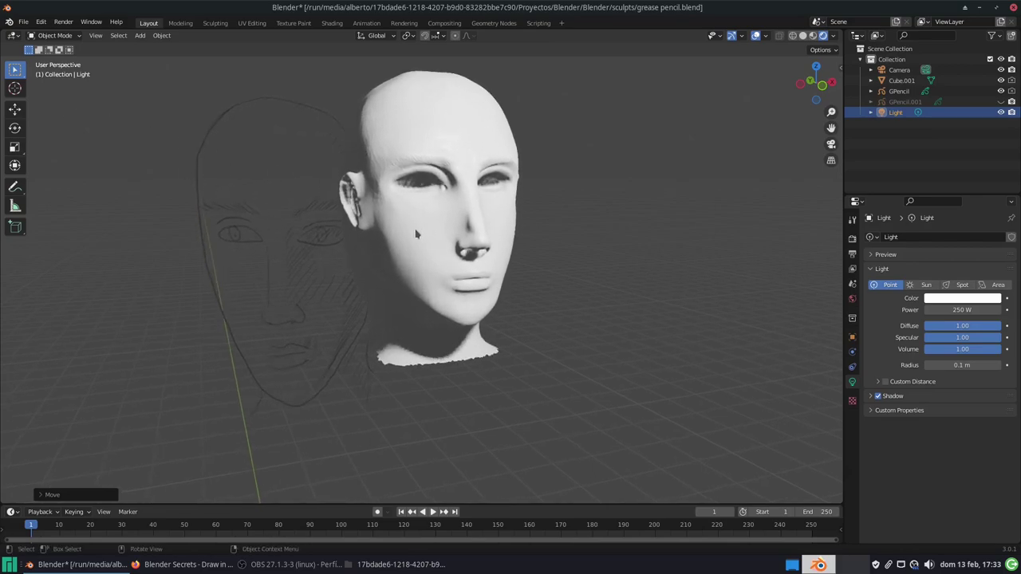
key(shift+a)
click(453, 231)
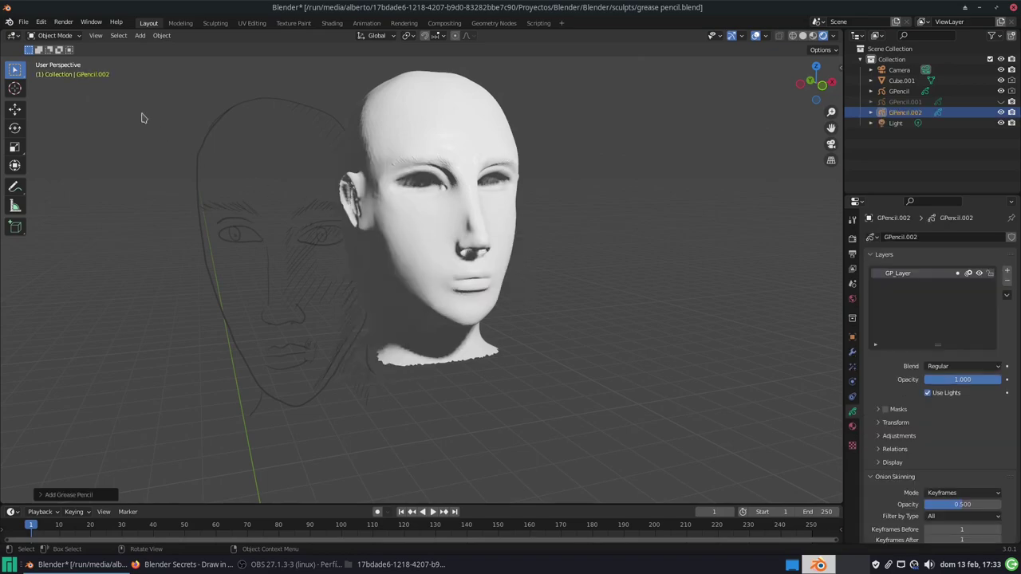
Put GPencil.002 into Draw Mode with Stroke as the stroke placement
click(53, 37)
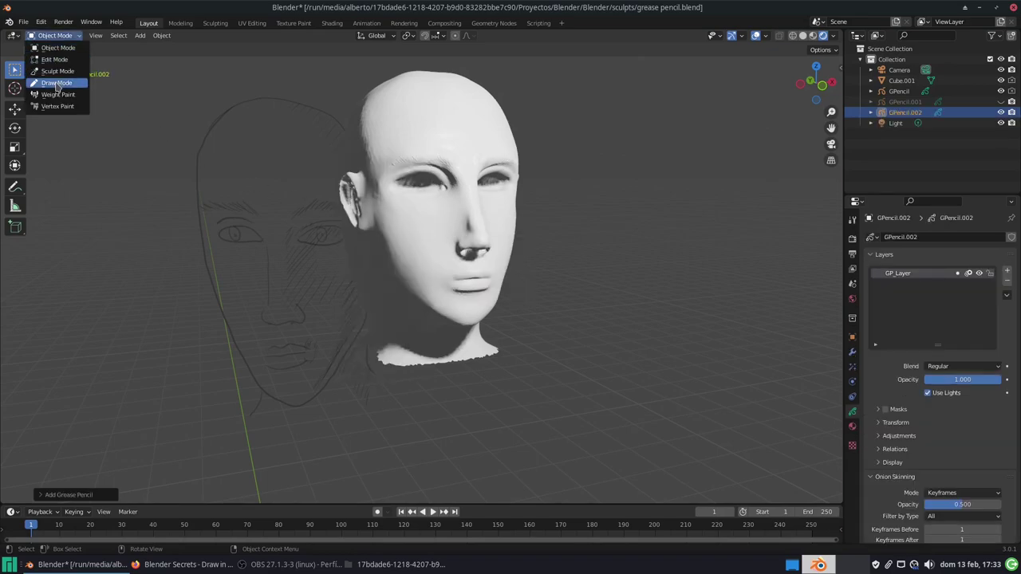
click(56, 83)
click(368, 36)
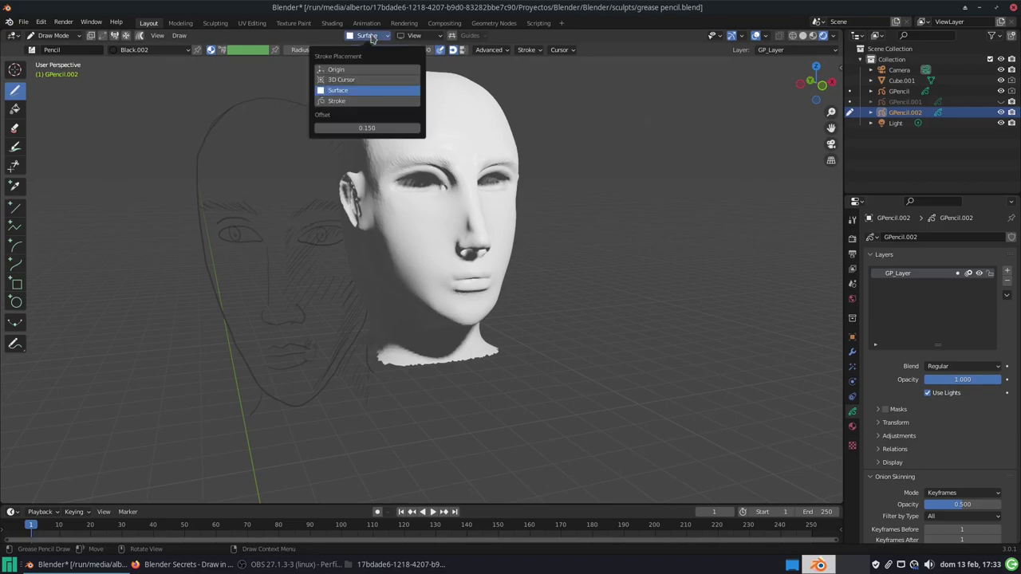
click(339, 100)
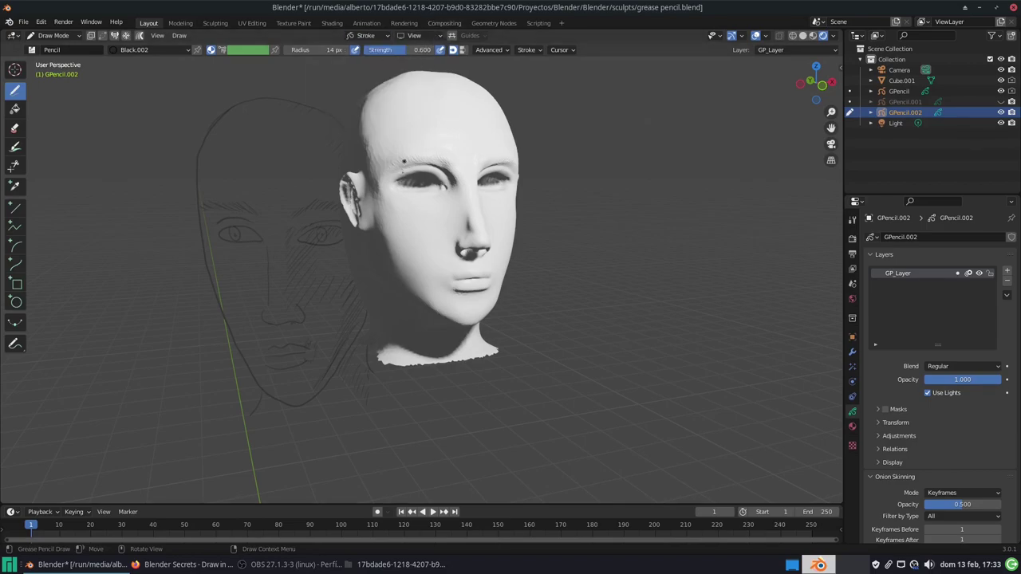
scroll(415, 160, up, 1)
scroll(423, 191, up, 1)
scroll(454, 230, up, 2)
scroll(481, 229, down, 2)
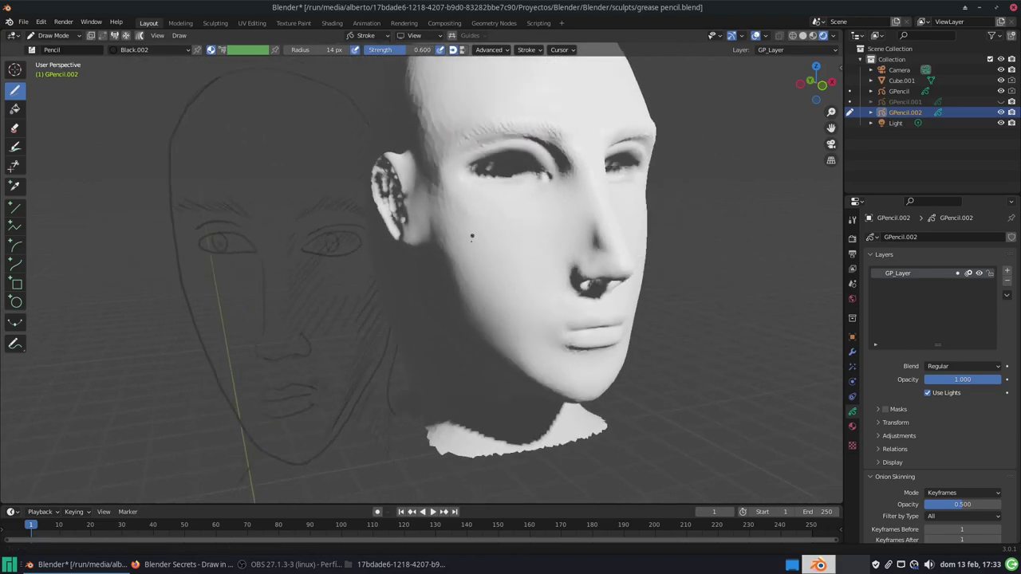
scroll(465, 236, down, 1)
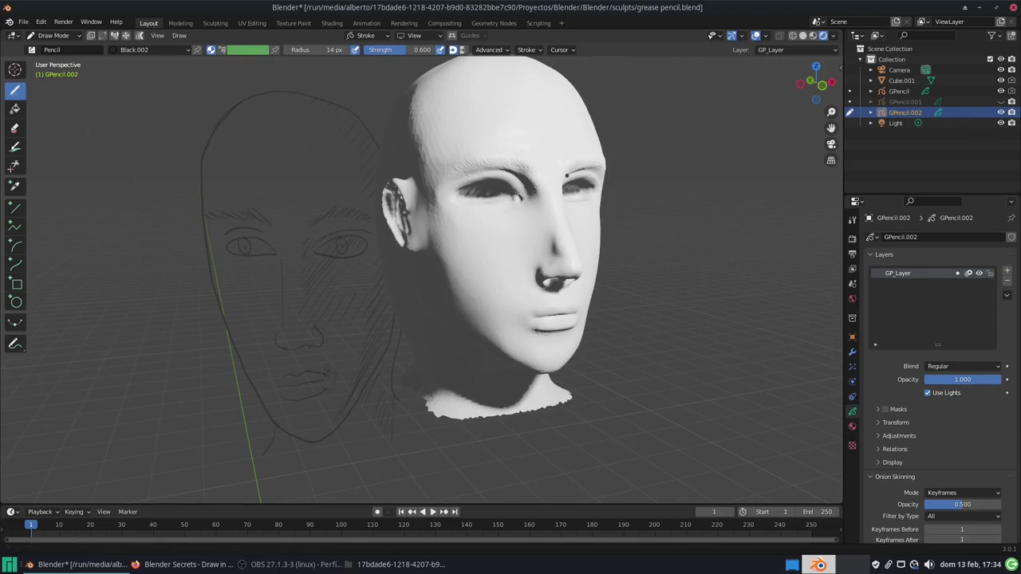
mouse_move(566, 174)
middle_down()
mouse_move(527, 196)
mouse_move(636, 213)
mouse_move(669, 233)
mouse_move(634, 255)
mouse_move(657, 328)
middle_up()
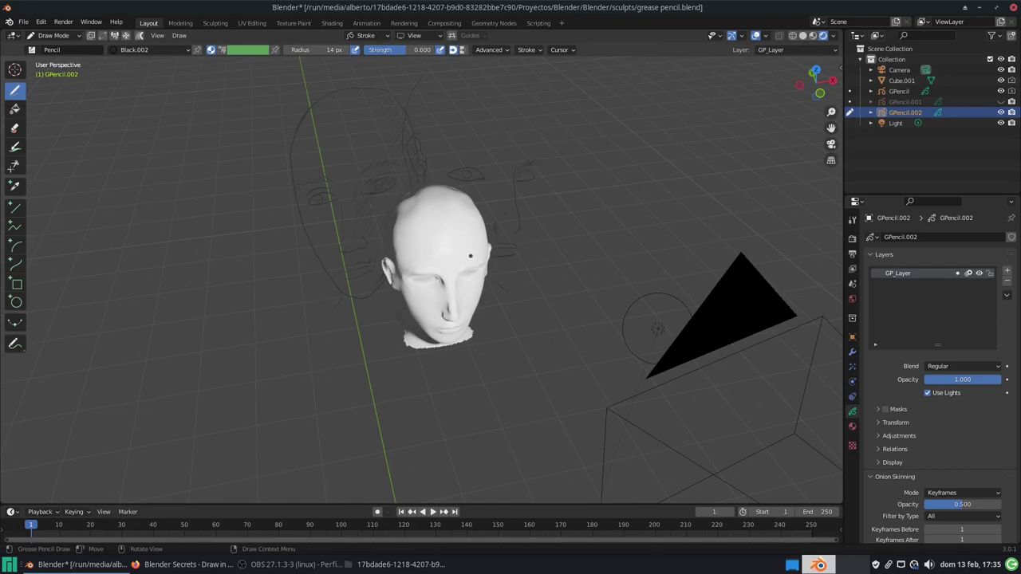
middle_drag(657, 329, 558, 303)
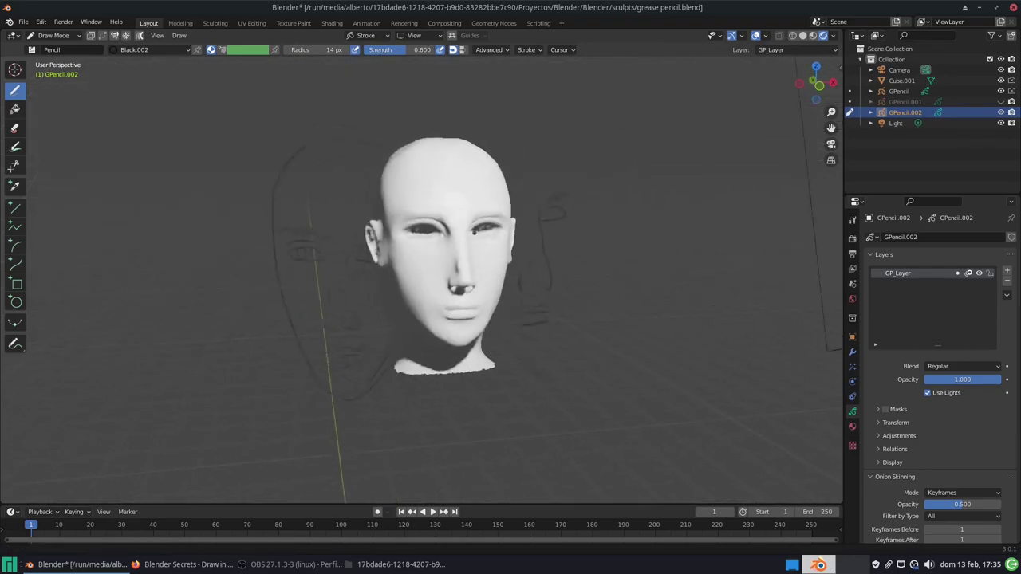
scroll(558, 303, up, 5)
middle_drag(456, 232, 478, 232)
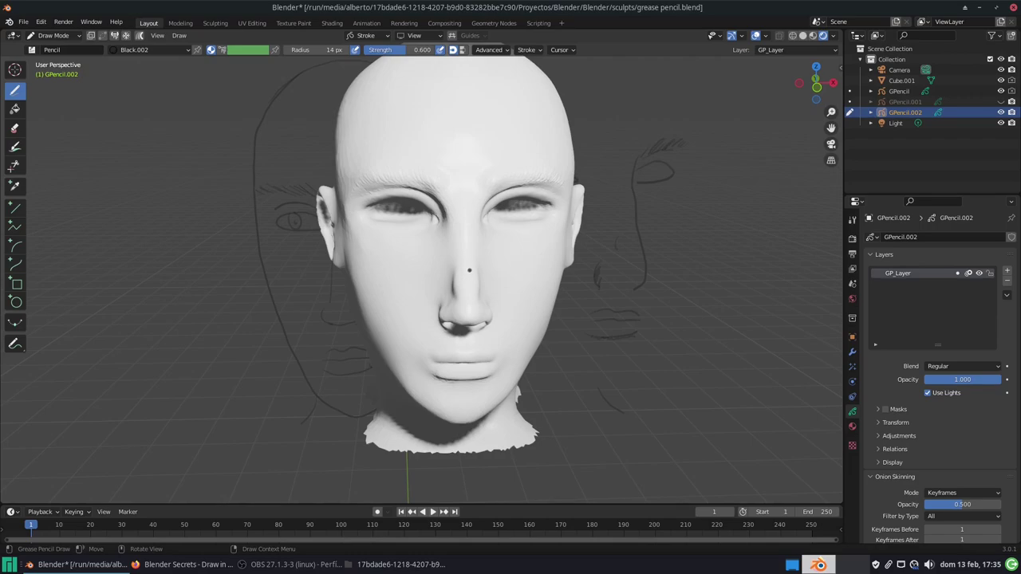
mouse_move(467, 271)
middle_down()
mouse_move(474, 253)
mouse_move(477, 272)
middle_up()
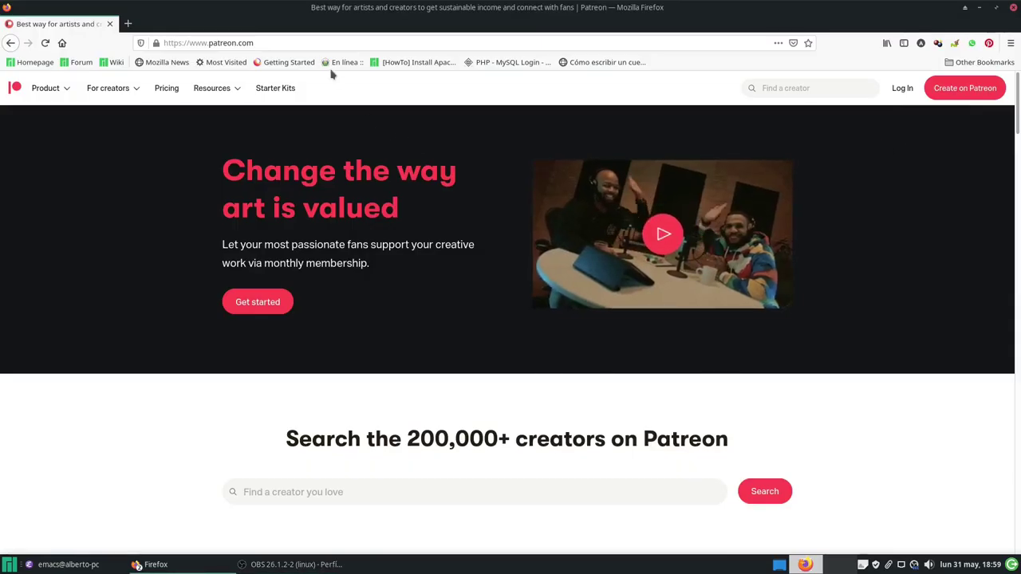
Go to patreon.com/aguatemala and join at the $10 membership tier
click(291, 44)
click(291, 44)
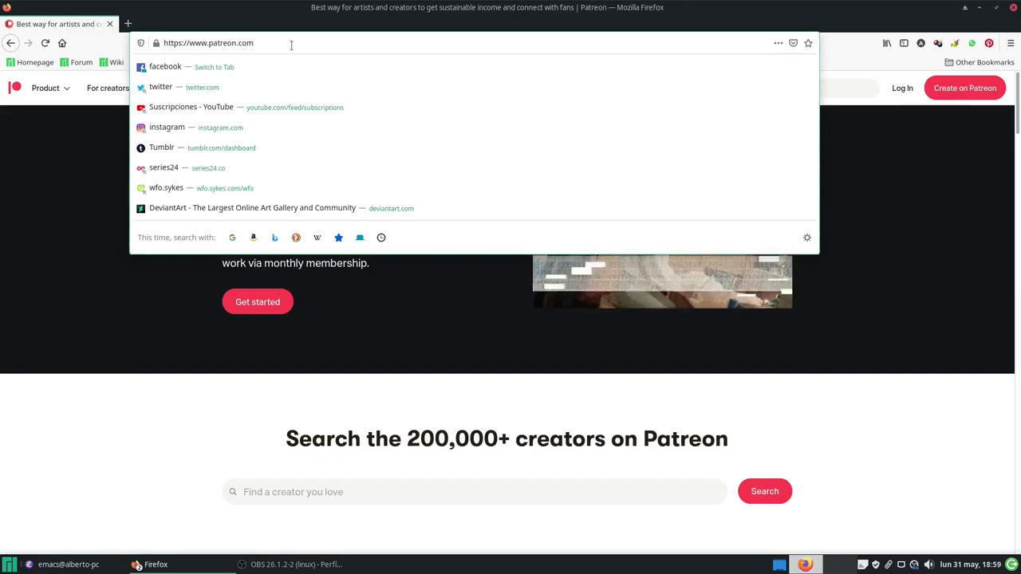
text(/)
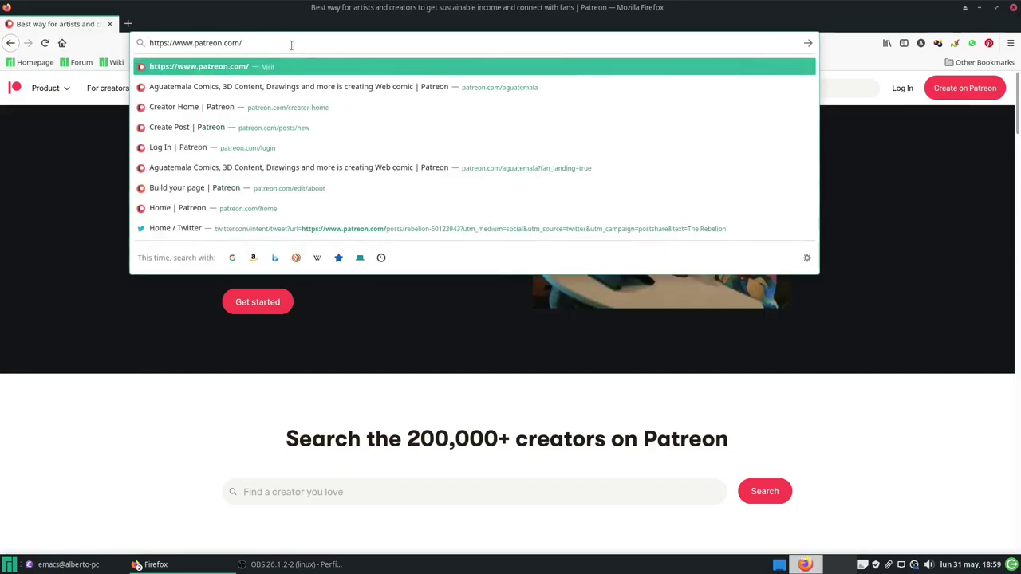
text(aguatemala)
key(Return)
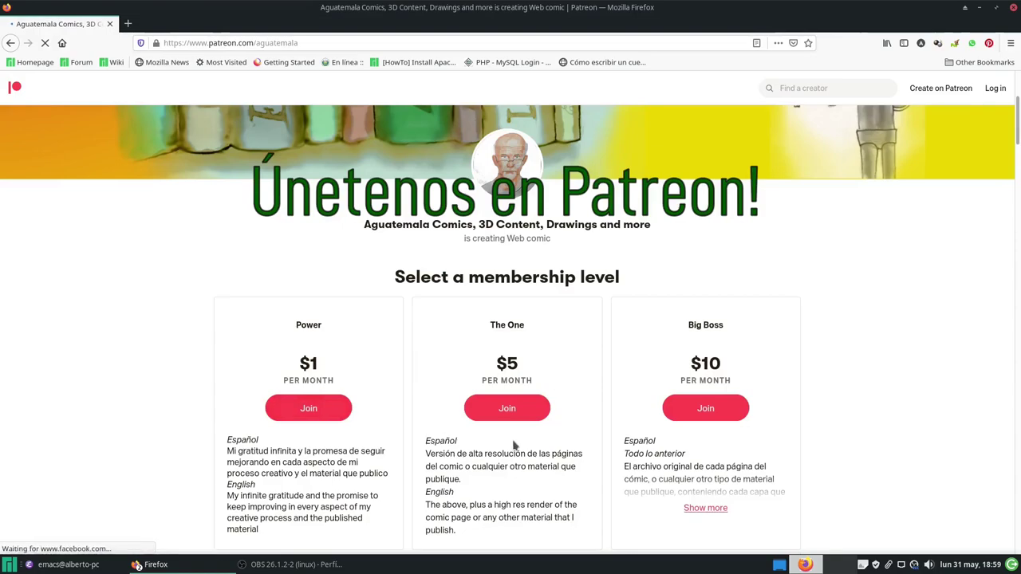
click(714, 411)
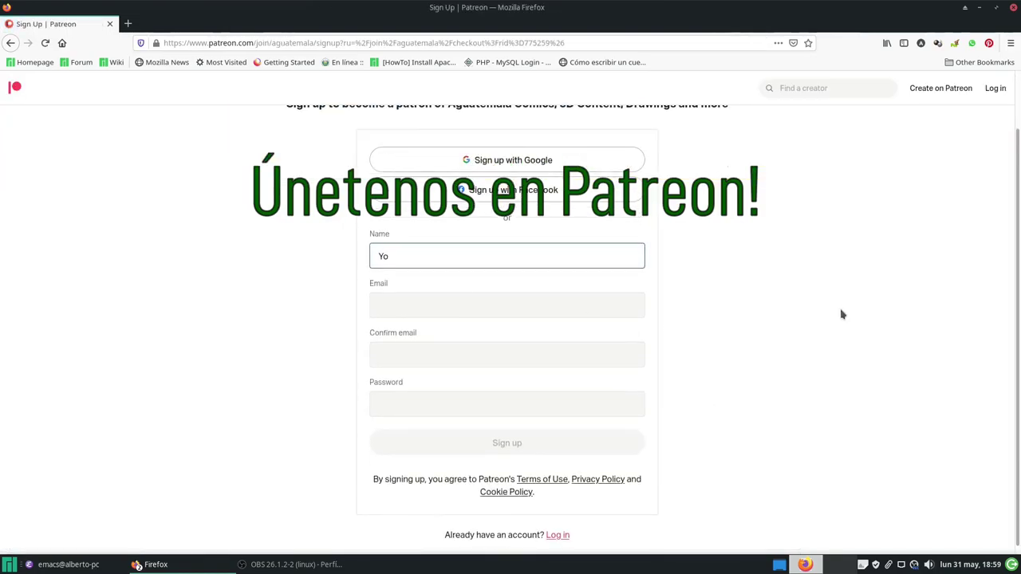
Enter a name, e-mail, e-mail confirmation and password in the sign-up form
key(Tab)
key(Tab)
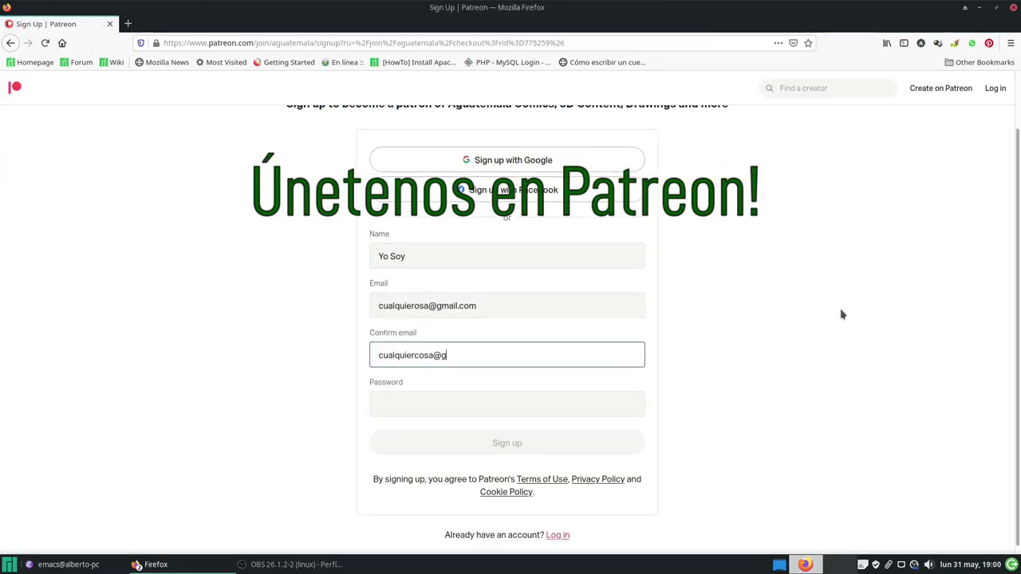
key(Tab)
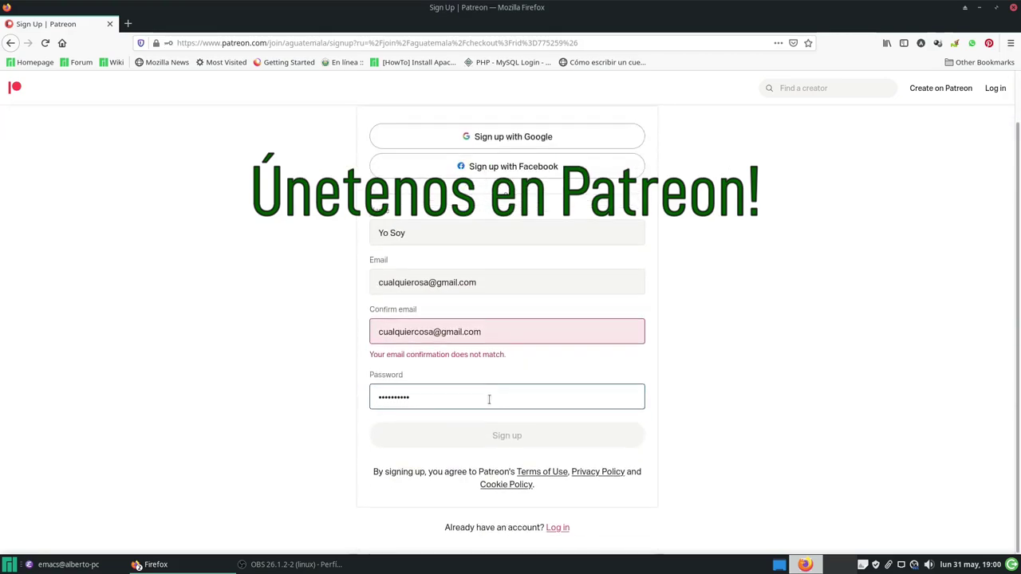